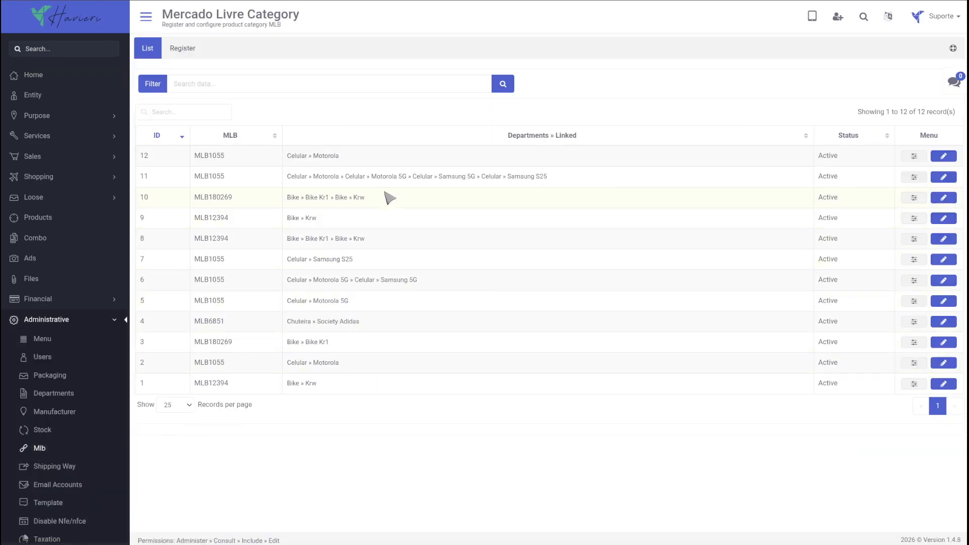
Sort the category list by ID, MLB and finally linked departments in ascending order
left_click(158, 136)
left_click(236, 140)
left_click(517, 140)
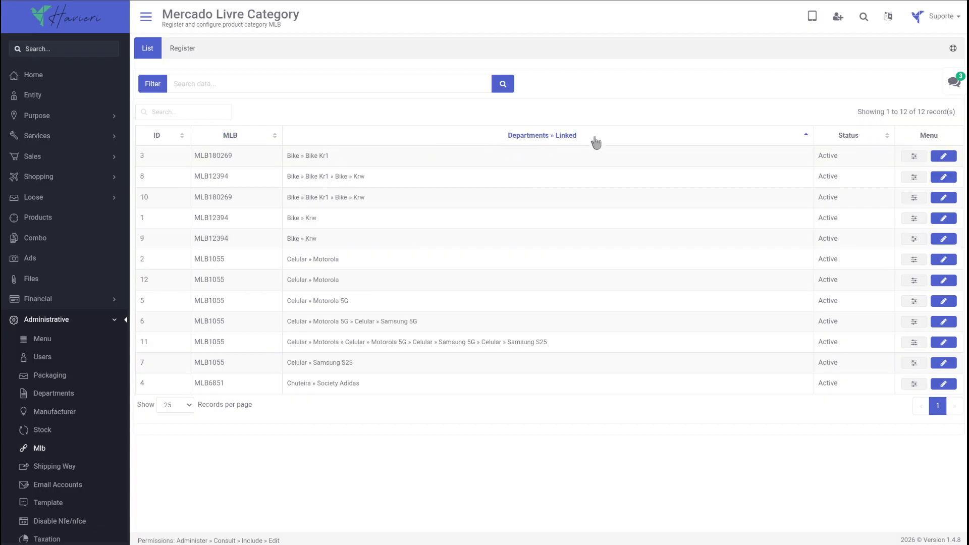
Review the required and optional attributes of the MLB180269 category linked to Bike » Bike Kr1 and save the attribute update
left_click(914, 158)
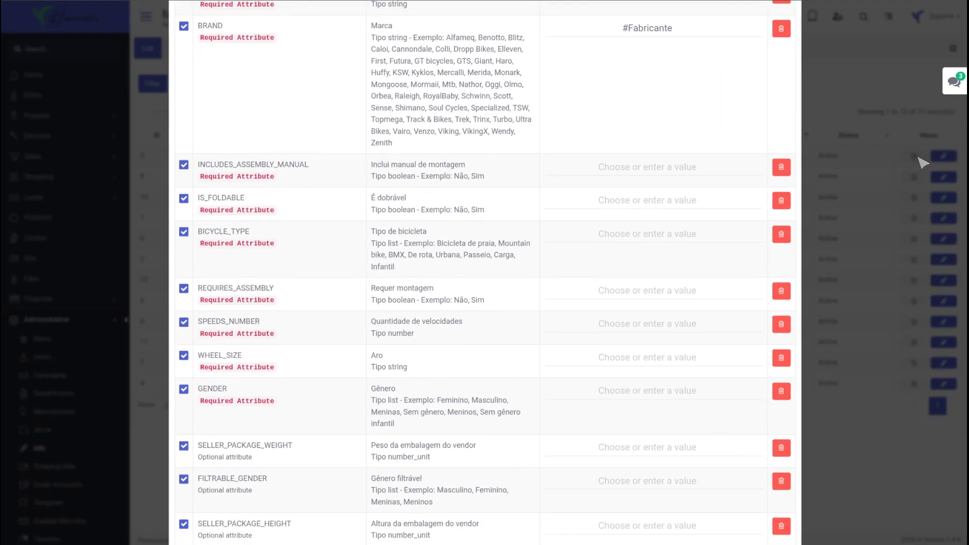
scroll(625, 207, "down", 3)
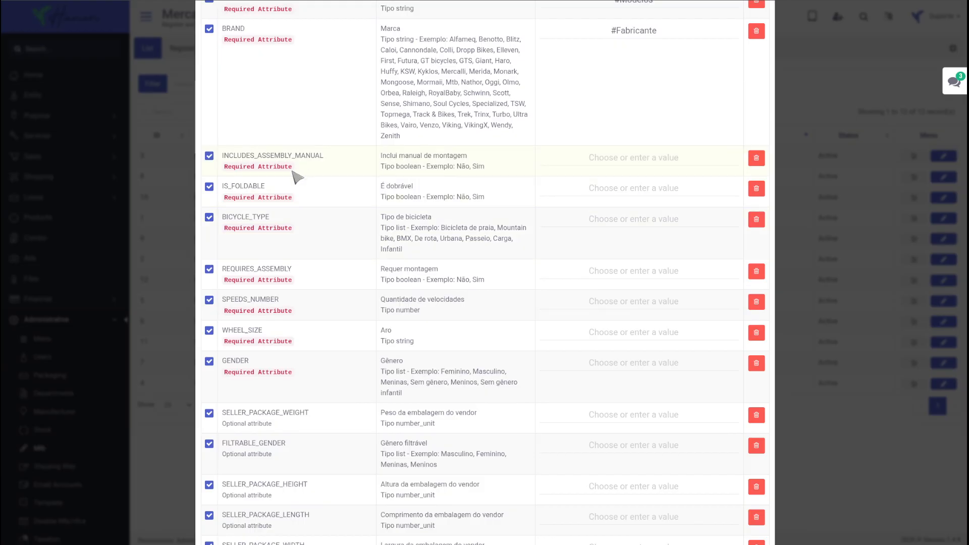
left_click_drag(291, 170, 229, 170)
scroll(332, 190, "down", 7)
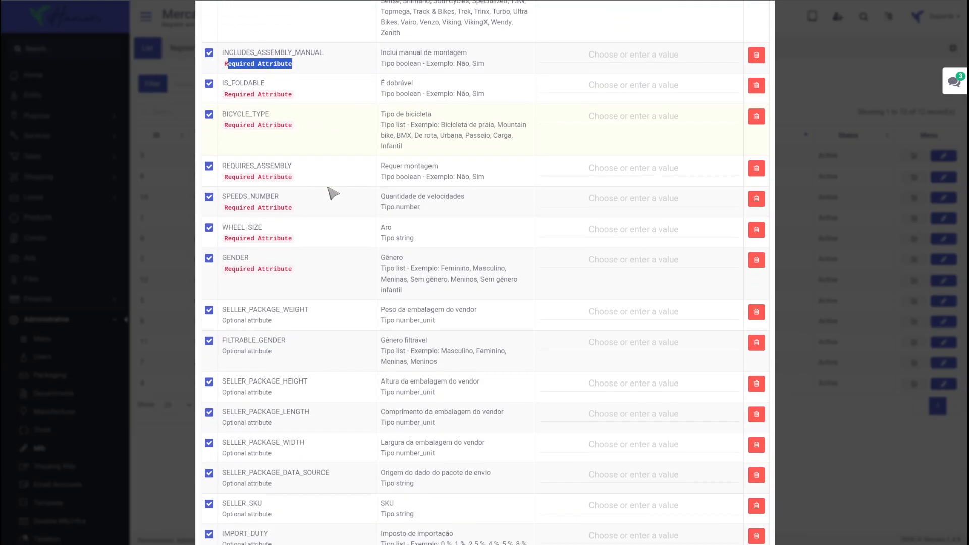
scroll(333, 192, "down", 8)
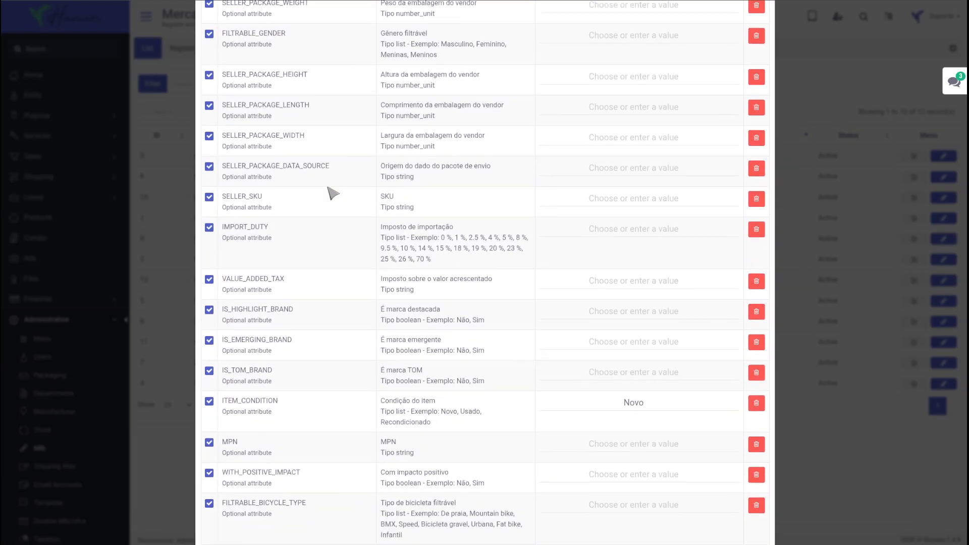
scroll(333, 193, "down", 16)
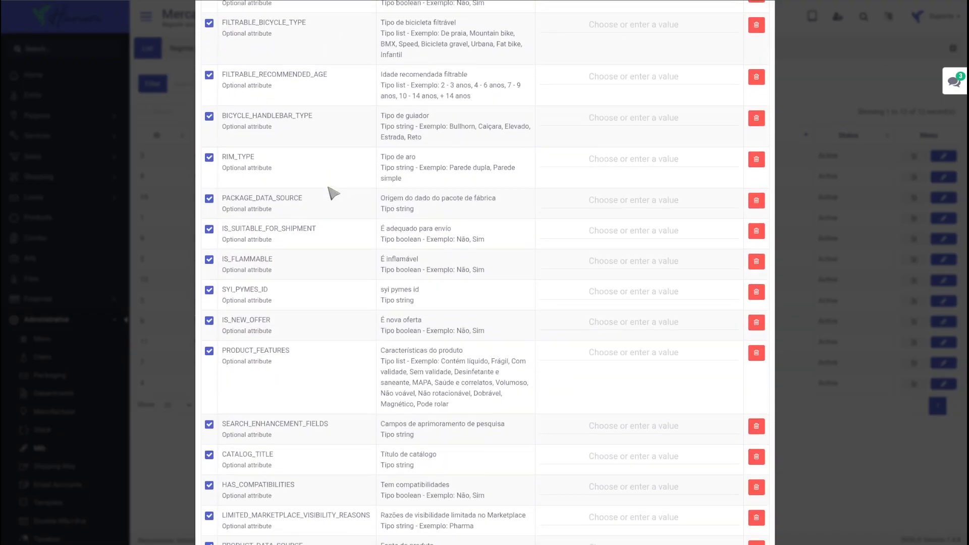
scroll(333, 193, "down", 20)
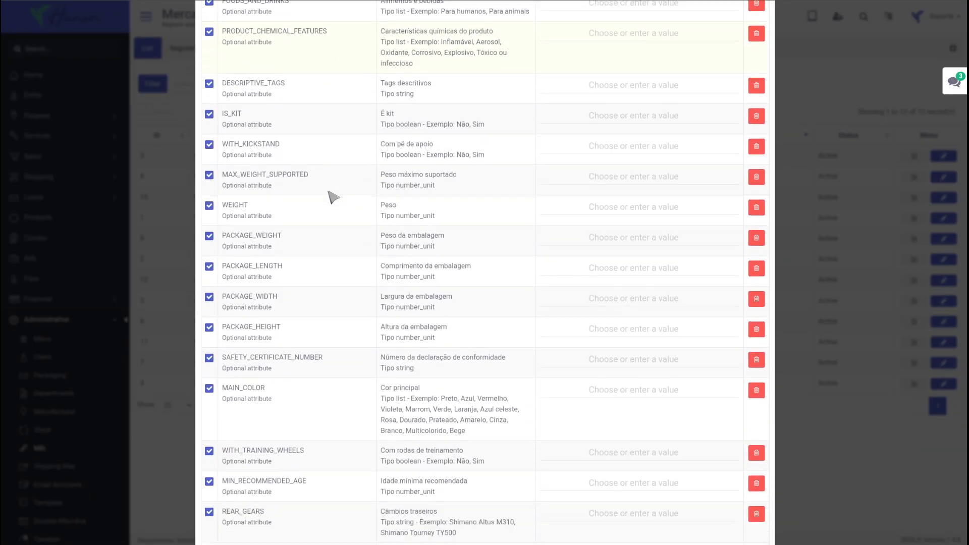
scroll(520, 330, "down", 6)
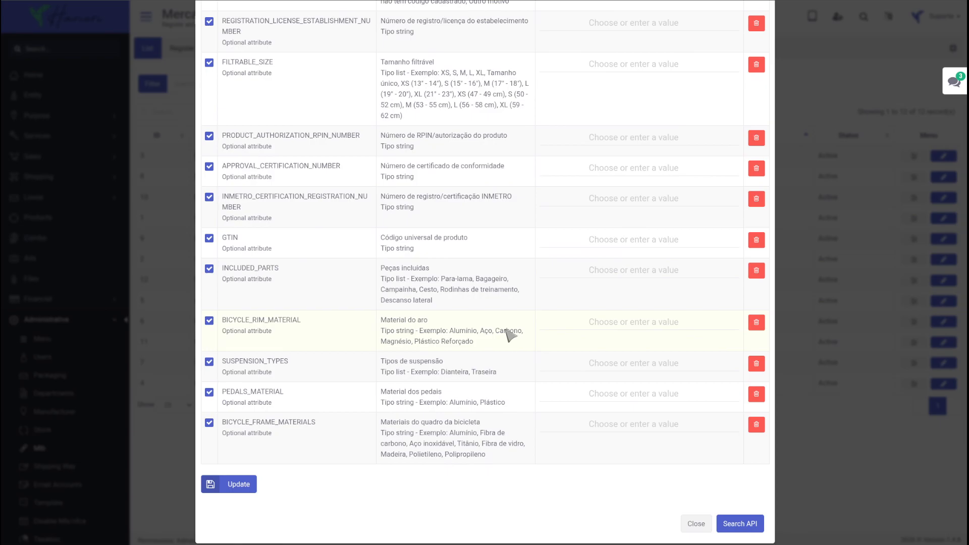
left_click(238, 485)
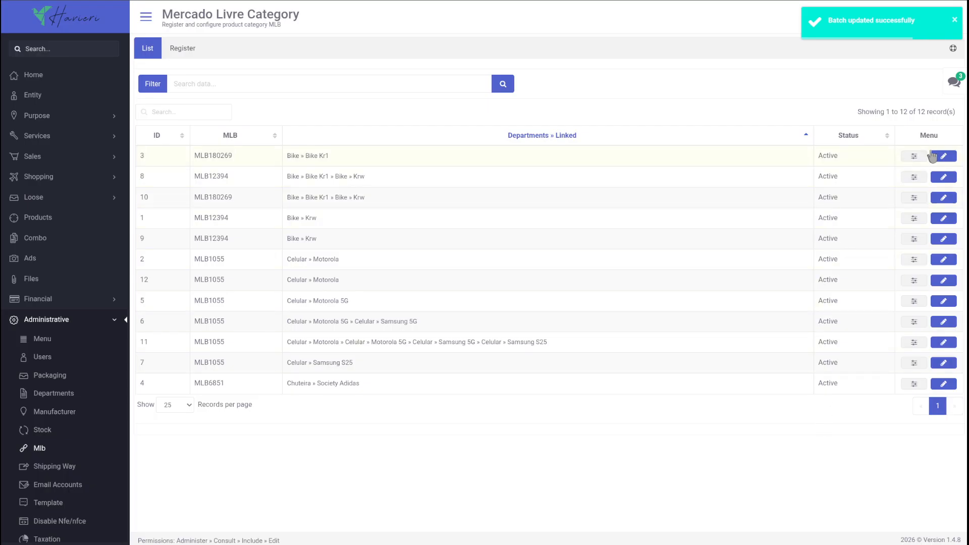
Open the MLB180269 category linked to Bike » Bike Kr1 for editing and look through the departments available for linking
left_click(943, 156)
left_click(336, 185)
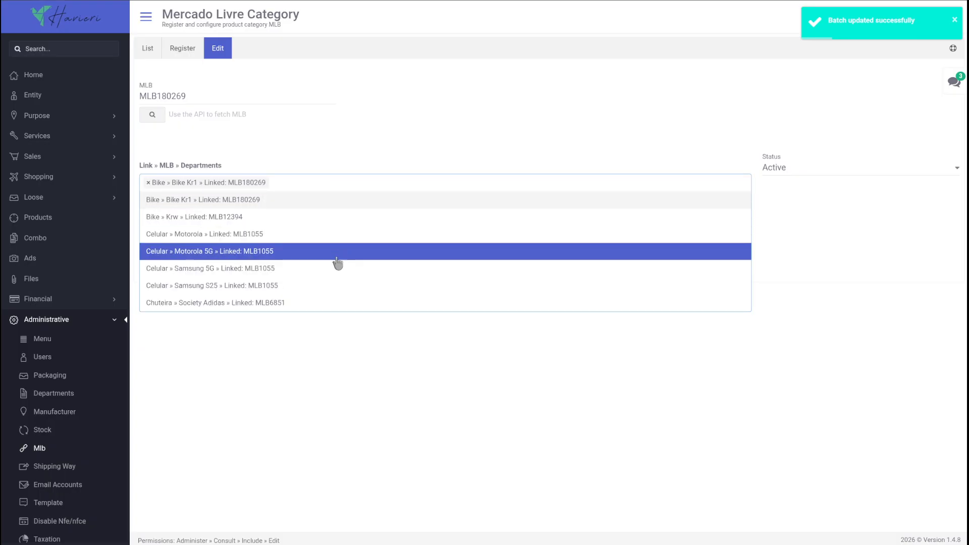
left_click(356, 373)
Start a new category registration and fetch its MLB code through the API using the description "patinete foston"
left_click(182, 49)
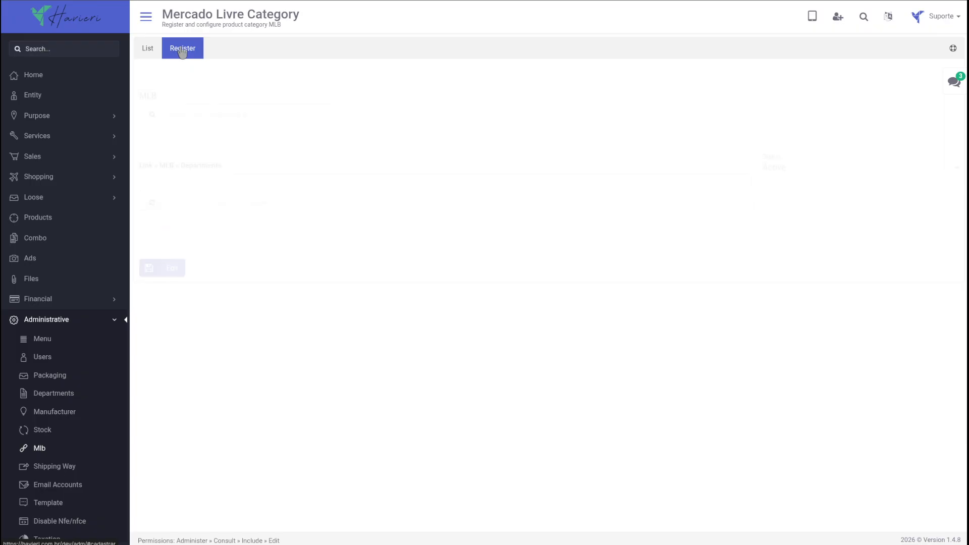
left_click(192, 96)
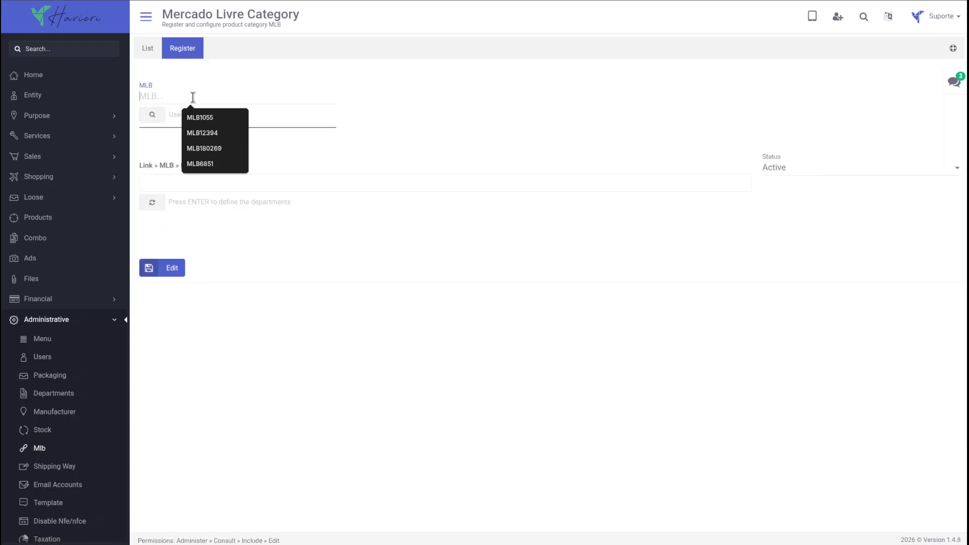
left_click(154, 113)
left_click(228, 140)
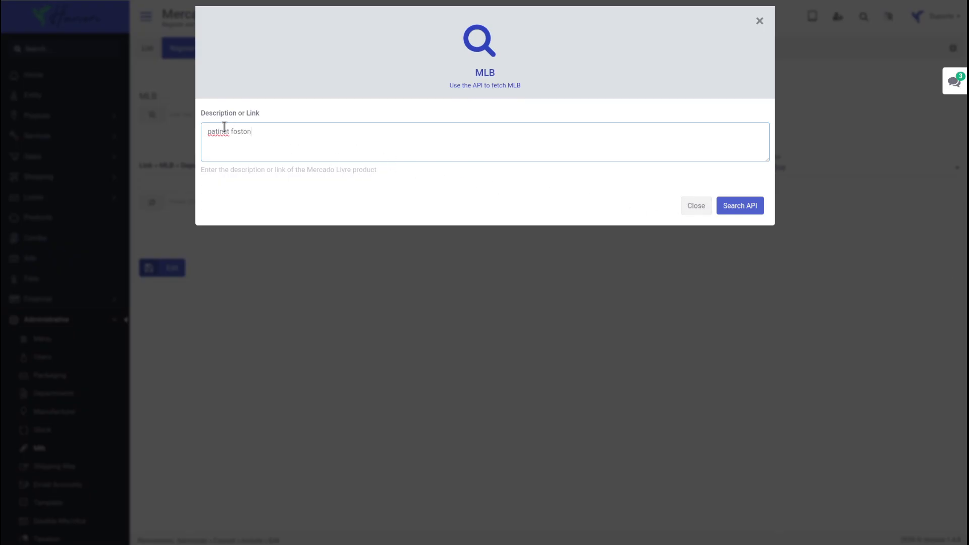
triple_click(228, 133)
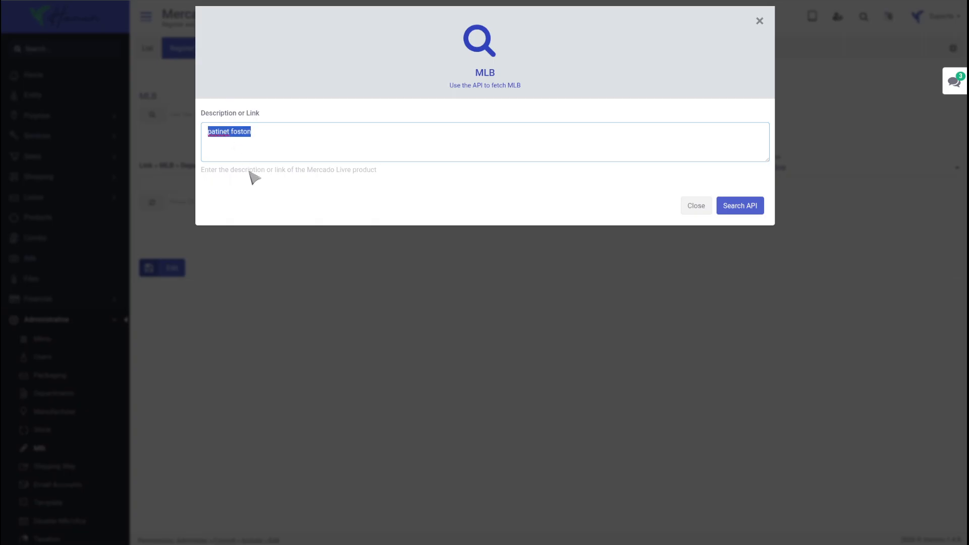
key("Left")
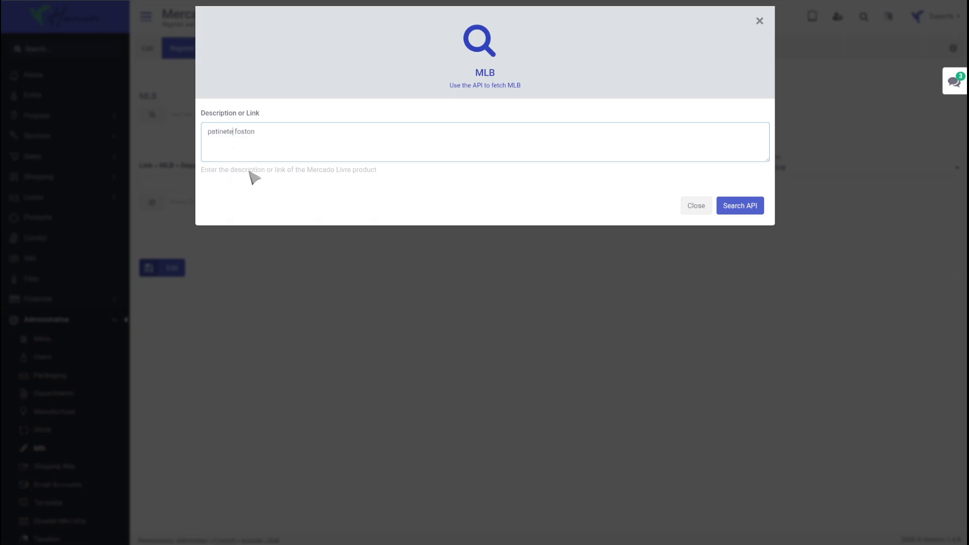
left_click(744, 206)
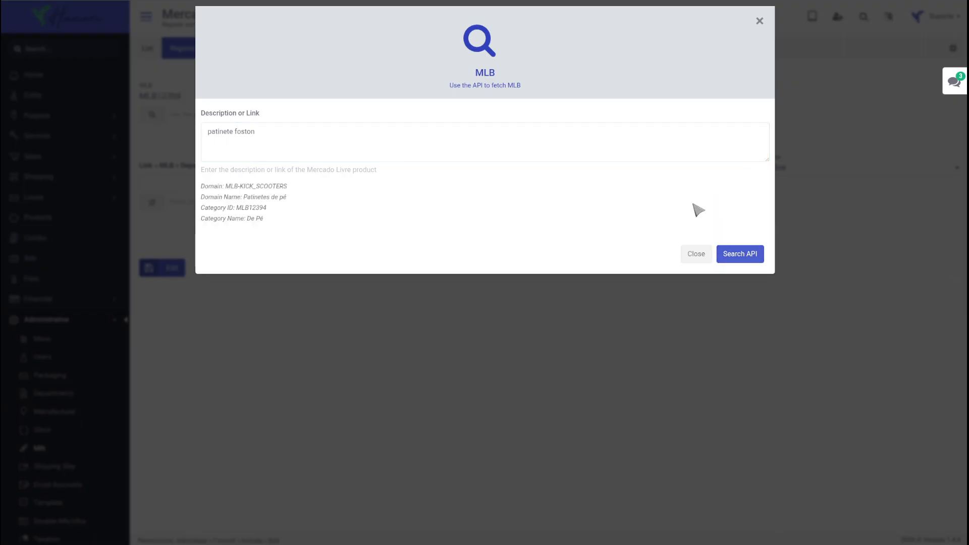
mouse_move(271, 200)
left_mouse_down()
mouse_move(254, 197)
mouse_move(280, 186)
left_mouse_up()
left_click(702, 257)
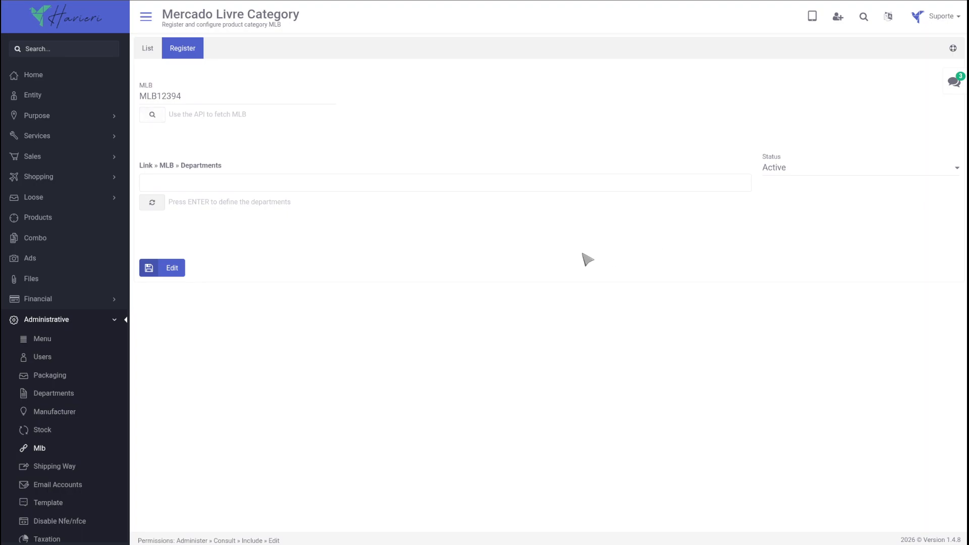
Return to the category list and sort it by ID, MLB, linked departments and status in turn
left_click(148, 51)
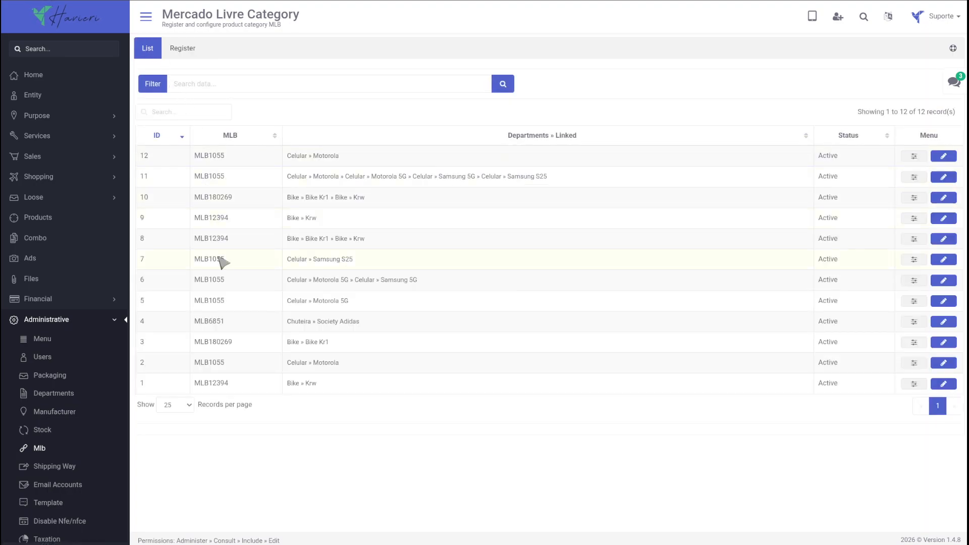
left_click(161, 137)
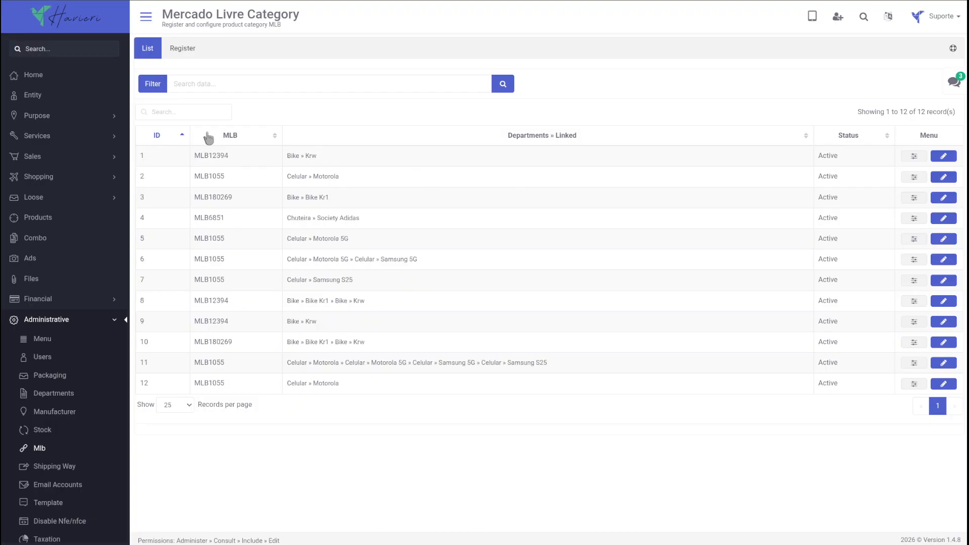
left_click(231, 137)
left_click(526, 140)
left_click(862, 137)
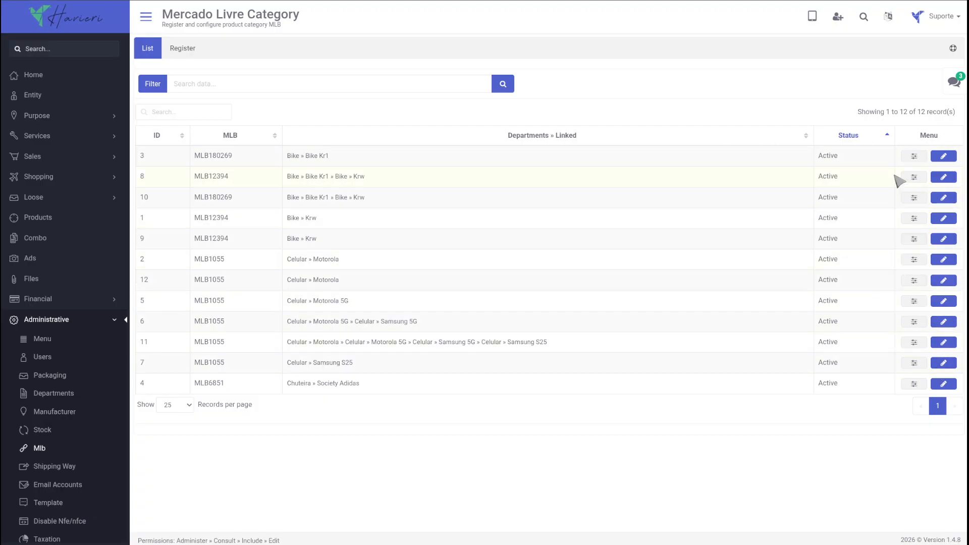
left_click(152, 51)
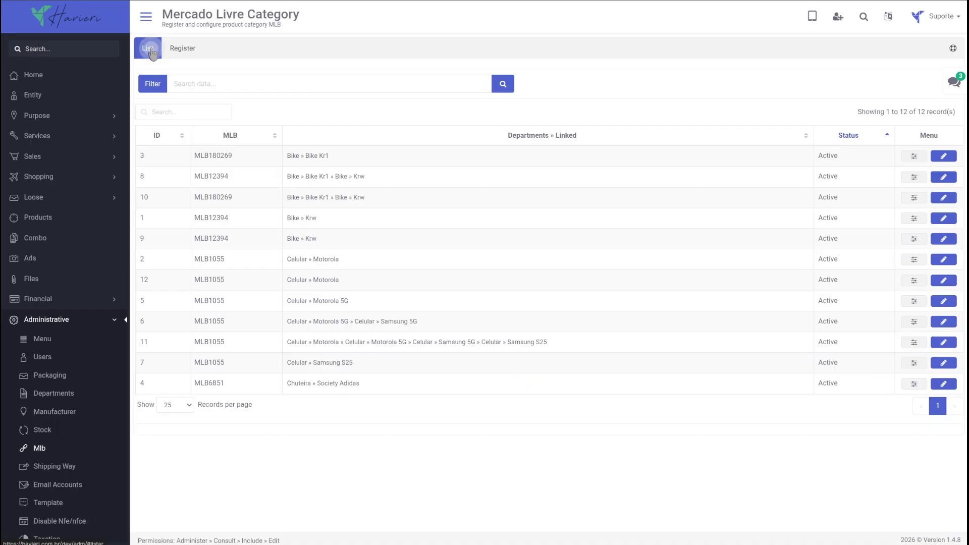
Start a new category registration and set its MLB code to MLB12394
left_click(181, 52)
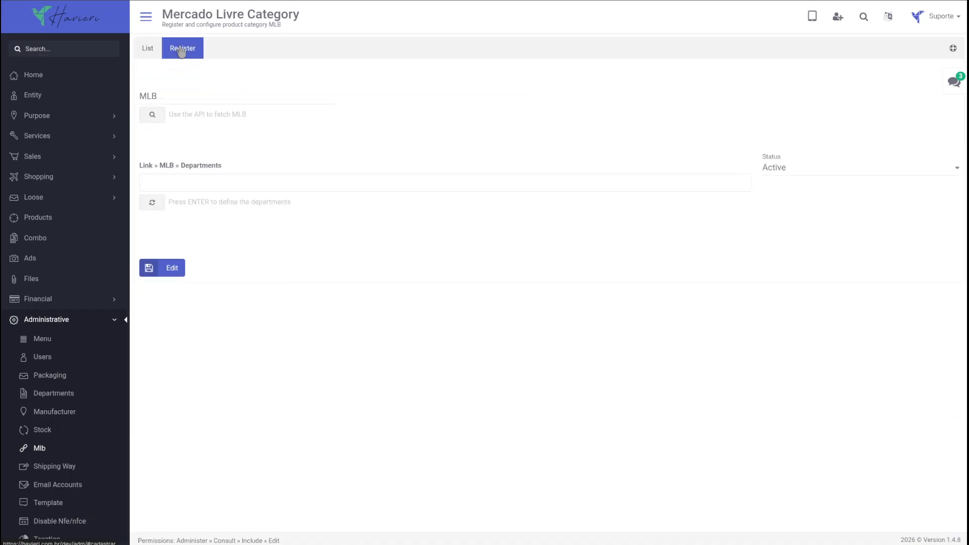
left_click(170, 95)
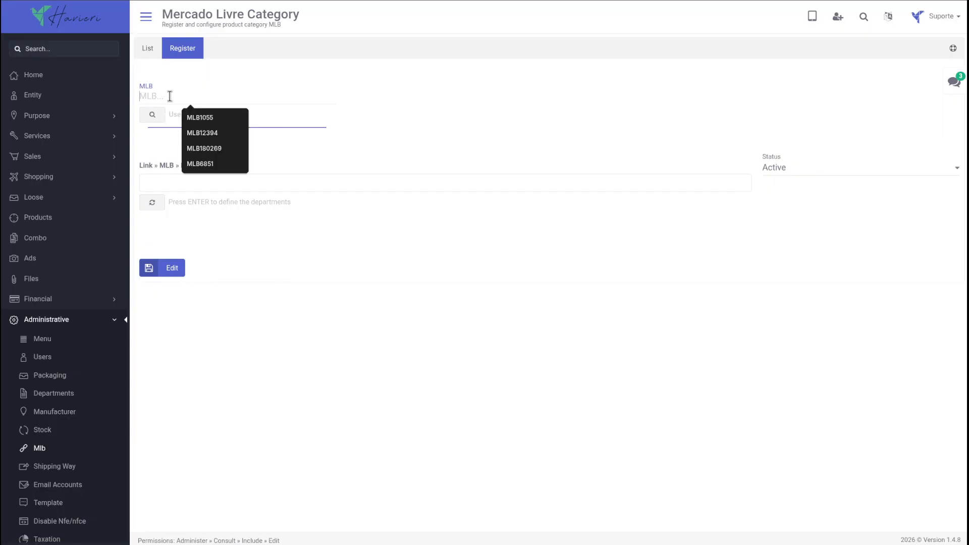
left_click(204, 137)
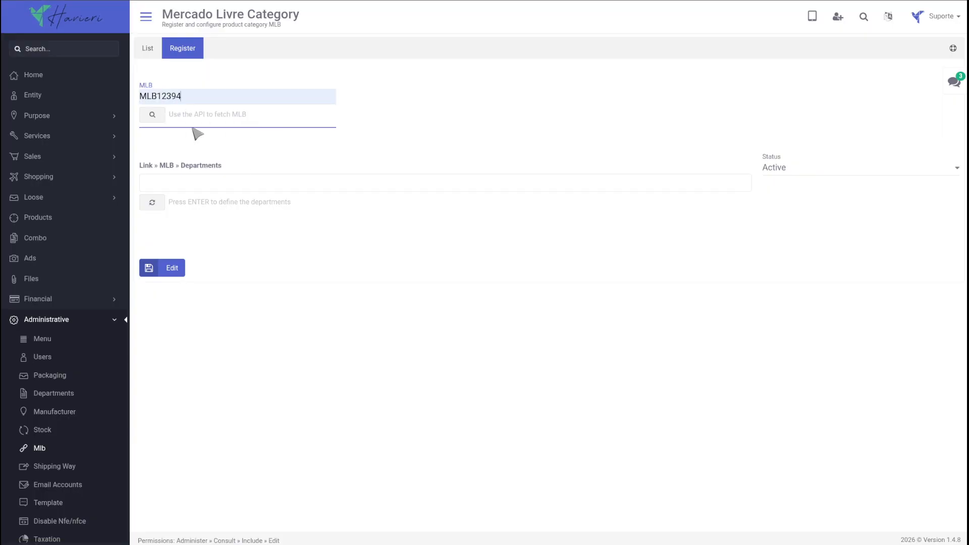
Replace the MLB code with the one fetched through the API for the description "smart phone"
left_click(153, 116)
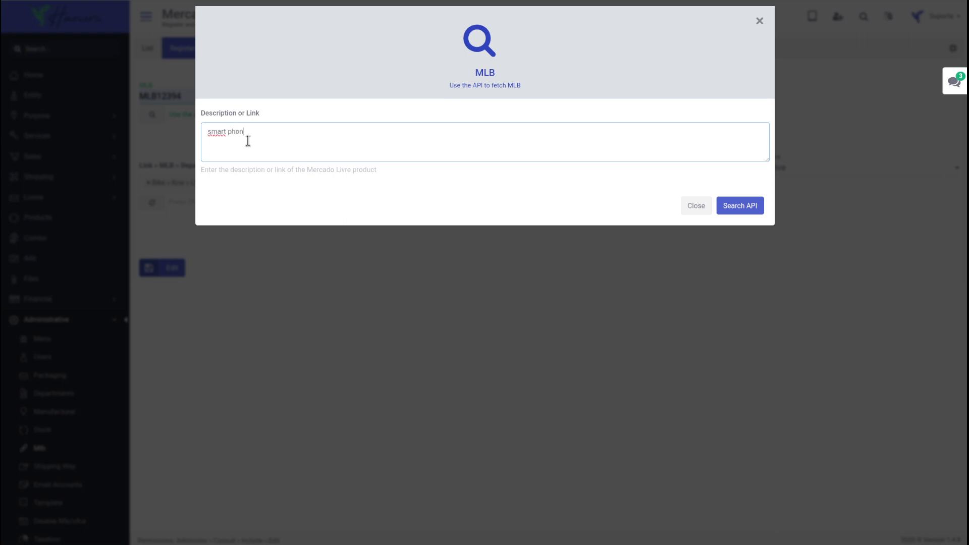
left_click(737, 205)
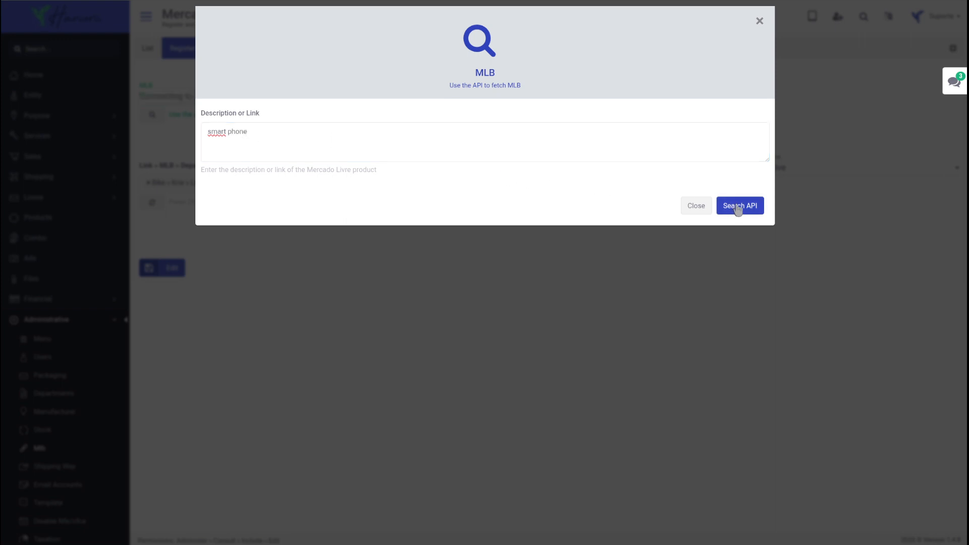
left_click_drag(263, 208, 230, 208)
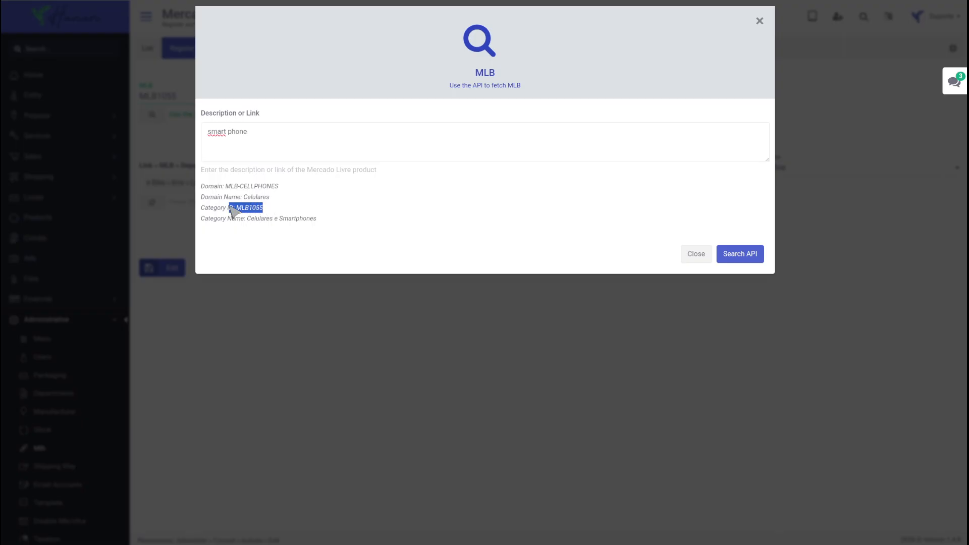
left_click(695, 252)
left_click_drag(180, 95, 141, 99)
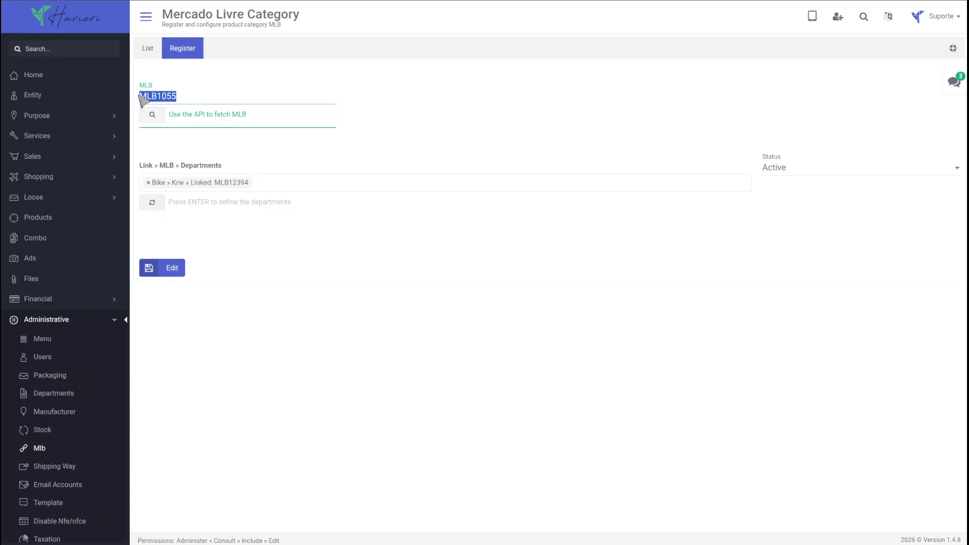
Reload the departments linked to MLB1055 and remove Celular » Motorola from the selection
left_click(274, 189)
left_click(153, 204)
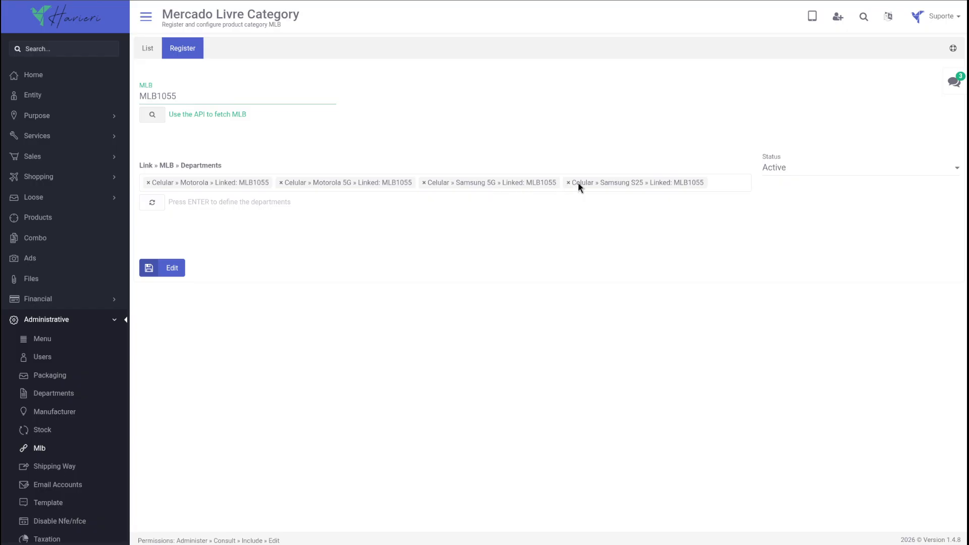
left_click(709, 185)
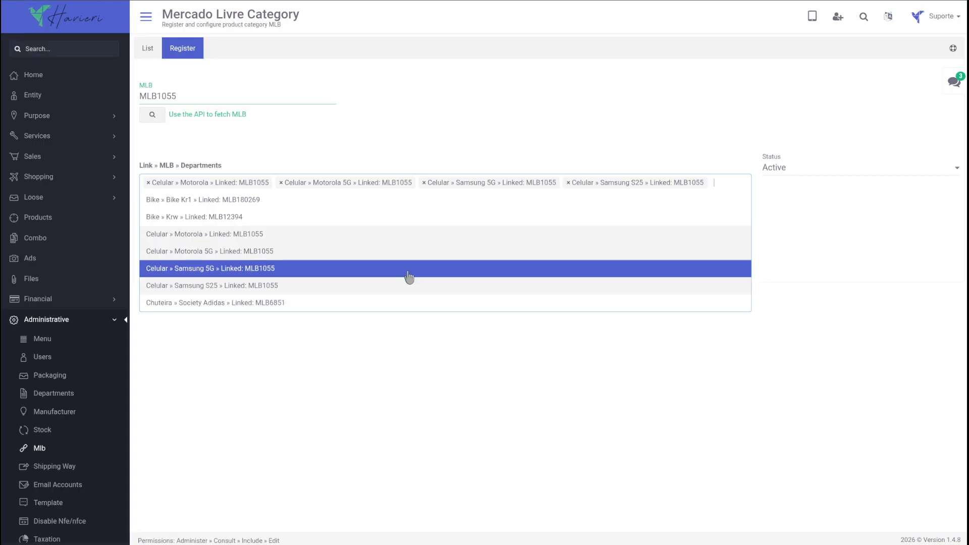
left_click(410, 237)
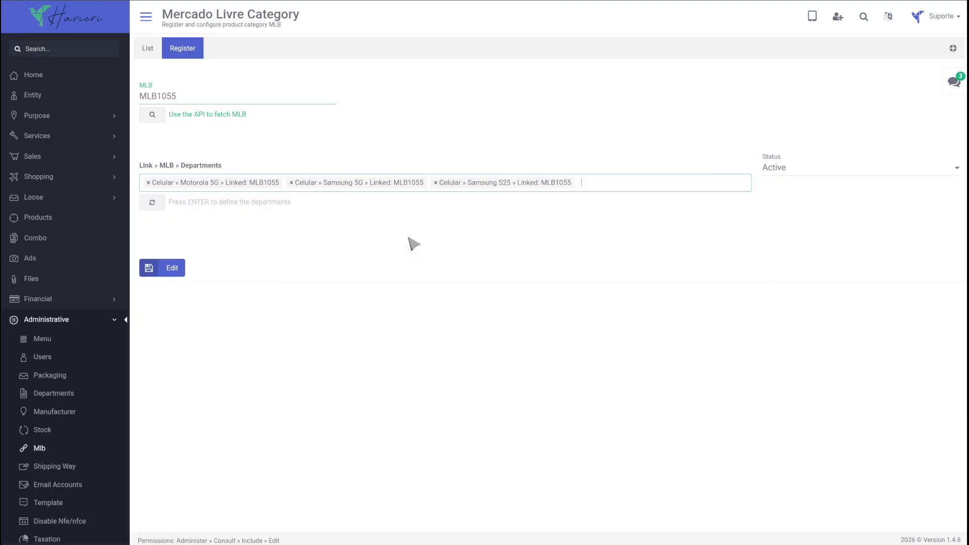
Review the status options, keep the category Active and save the MLB1055 registration
left_click(784, 171)
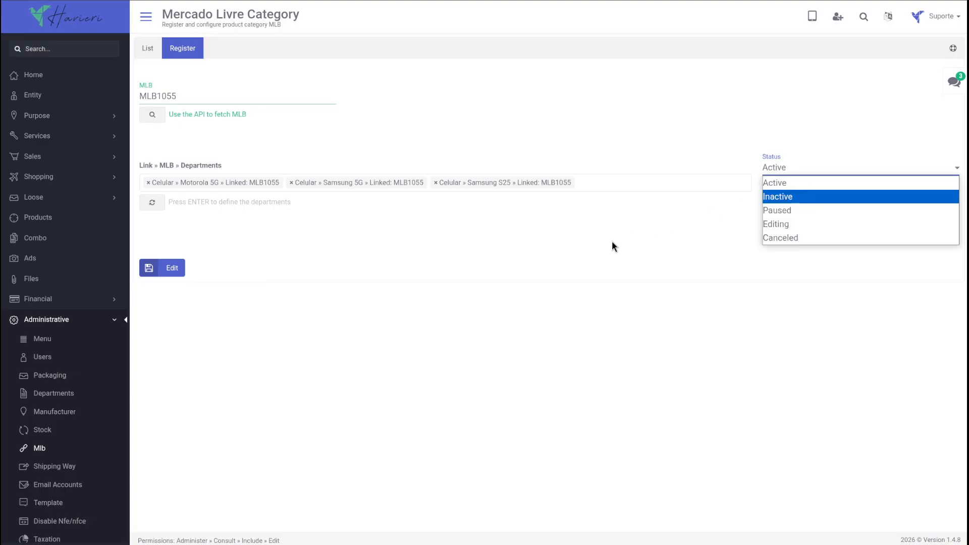
left_click(379, 285)
left_click(166, 268)
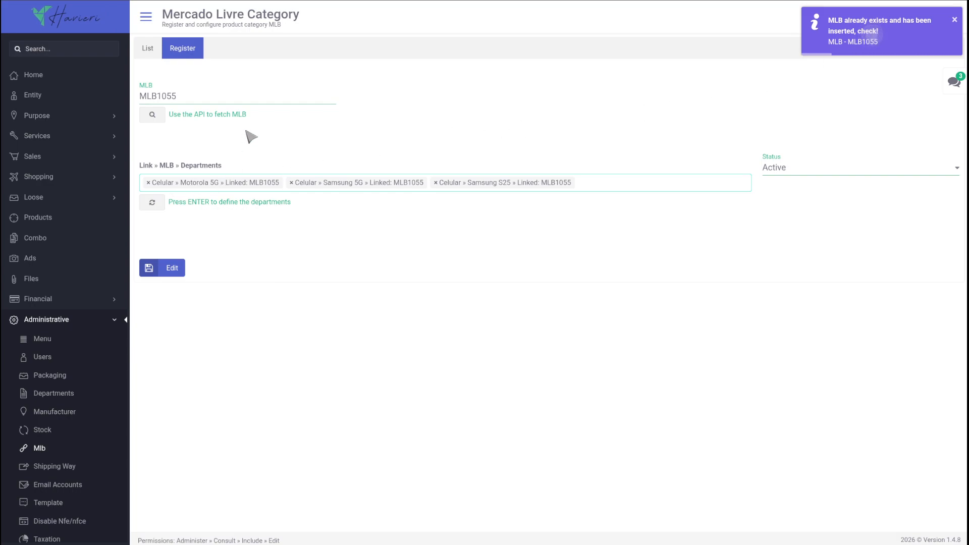
Review the API lookup details for the description "smart phone" and close the lookup
left_click(159, 120)
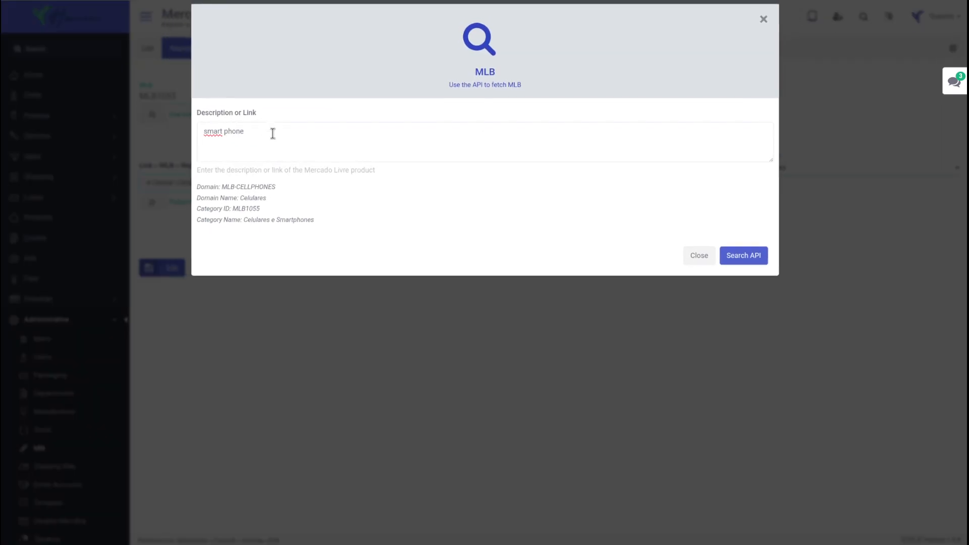
left_click(270, 201)
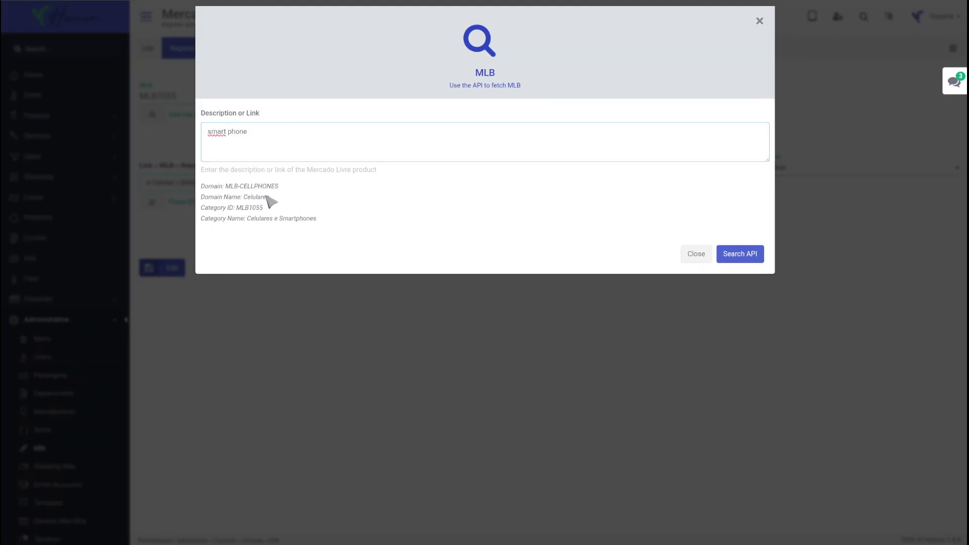
left_click(698, 256)
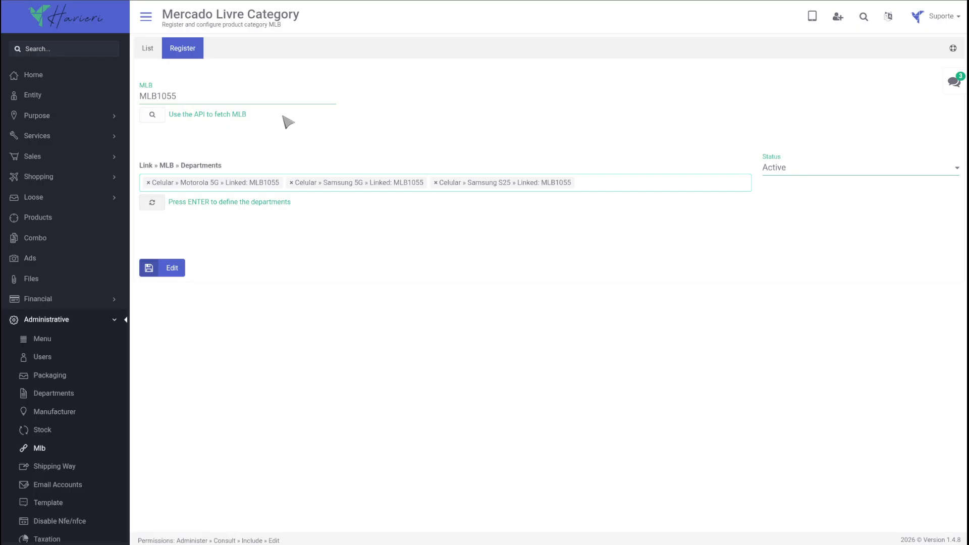
Return to the category list and sort it by MLB code in descending order
left_click(154, 51)
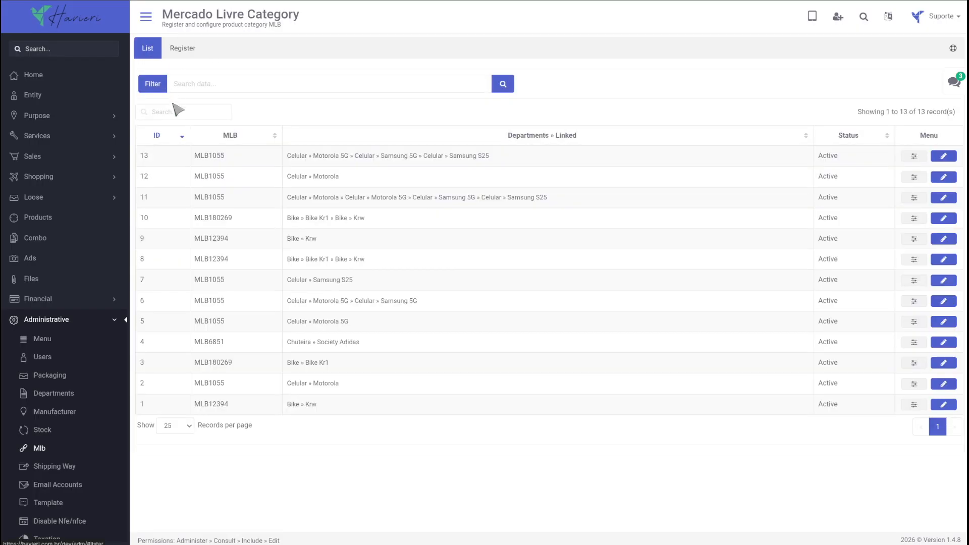
left_click(230, 136)
left_click(231, 138)
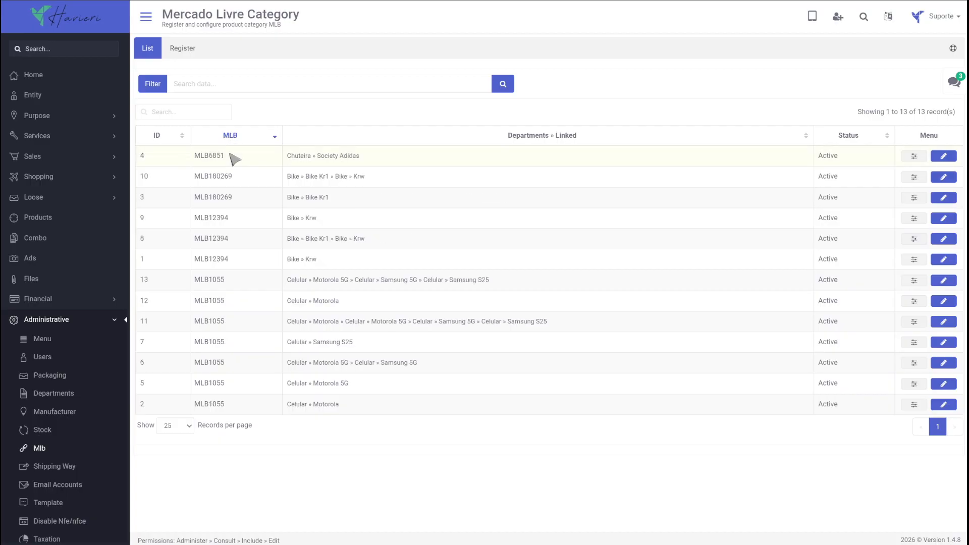
Fetch the attributes of the MLB6851 category linked to Chuteira » Society Adidas through the API
left_click_drag(359, 155, 292, 161)
left_click(914, 156)
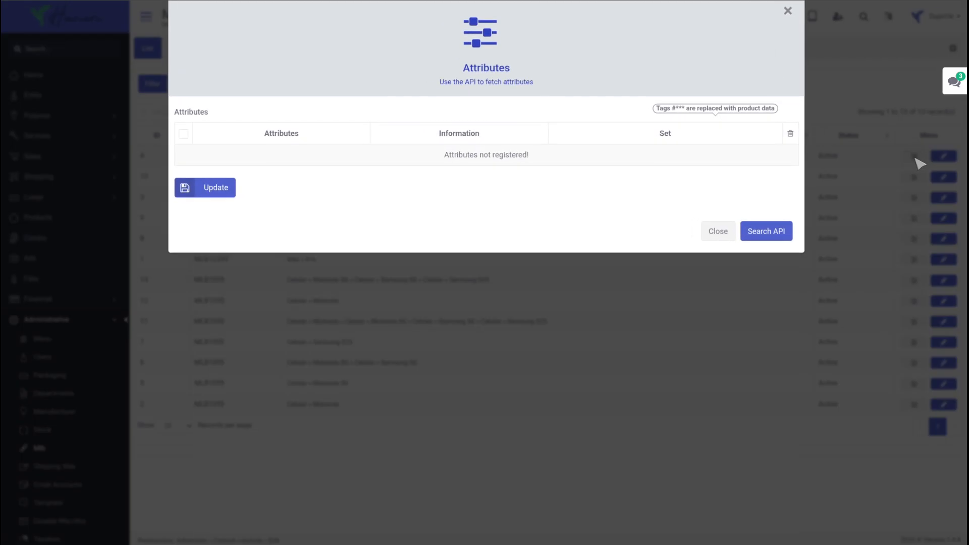
left_click(742, 222)
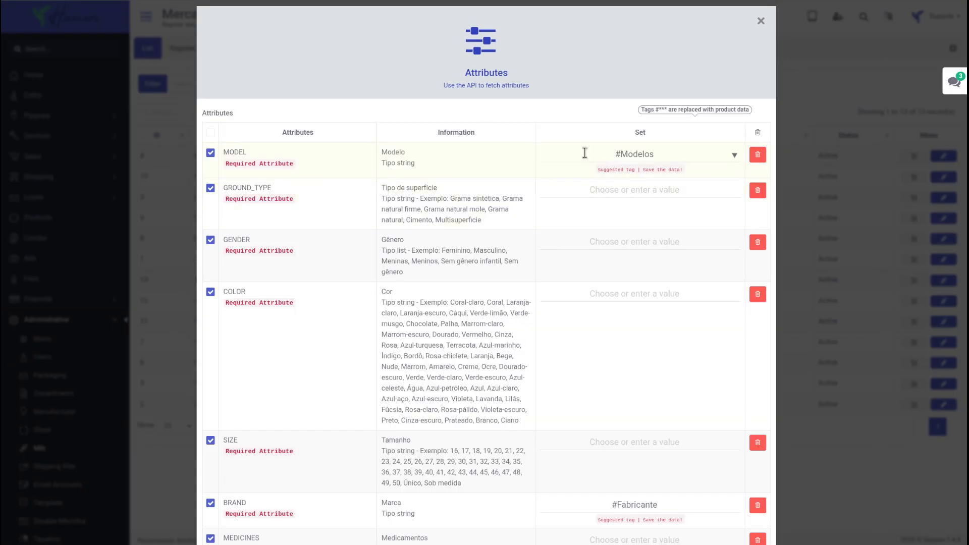
Set the required GROUND_TYPE attribute to Grama sintética, taken from its example values
left_click(650, 195)
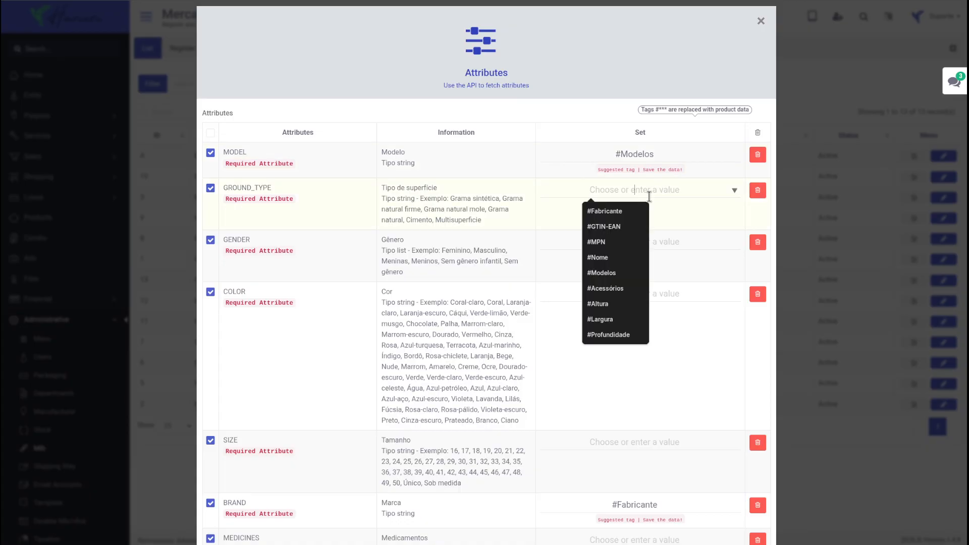
left_click_drag(297, 202, 233, 198)
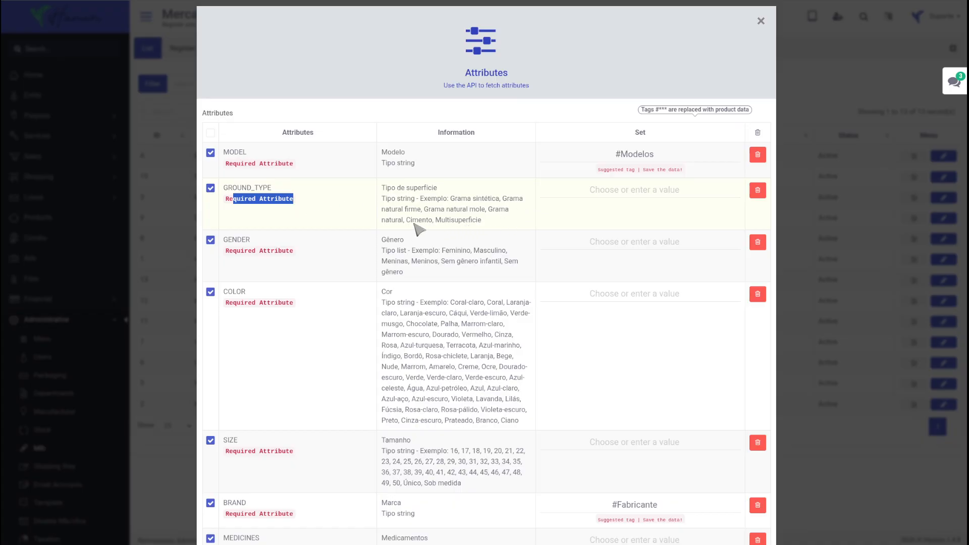
left_click_drag(499, 202, 457, 203)
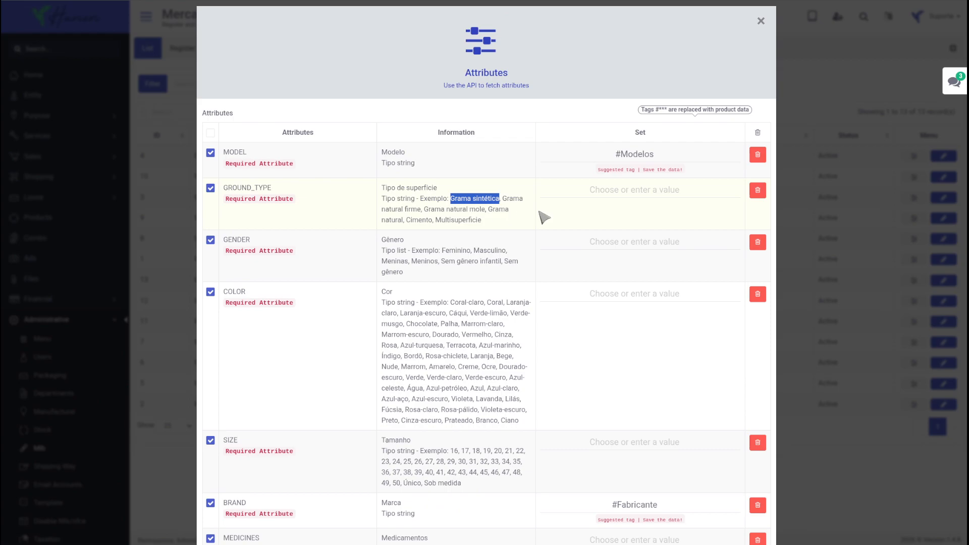
left_click(631, 196)
type("Grama sintética")
Set the required GENDER attribute to Masculino, copied from its example values
left_click(685, 245)
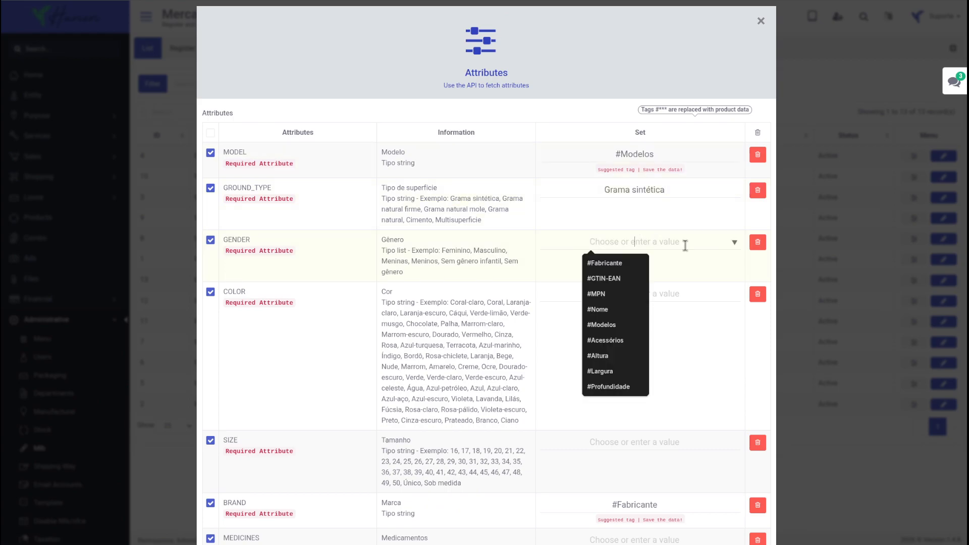
left_click(458, 249)
double_click(489, 249)
key("ctrl+c")
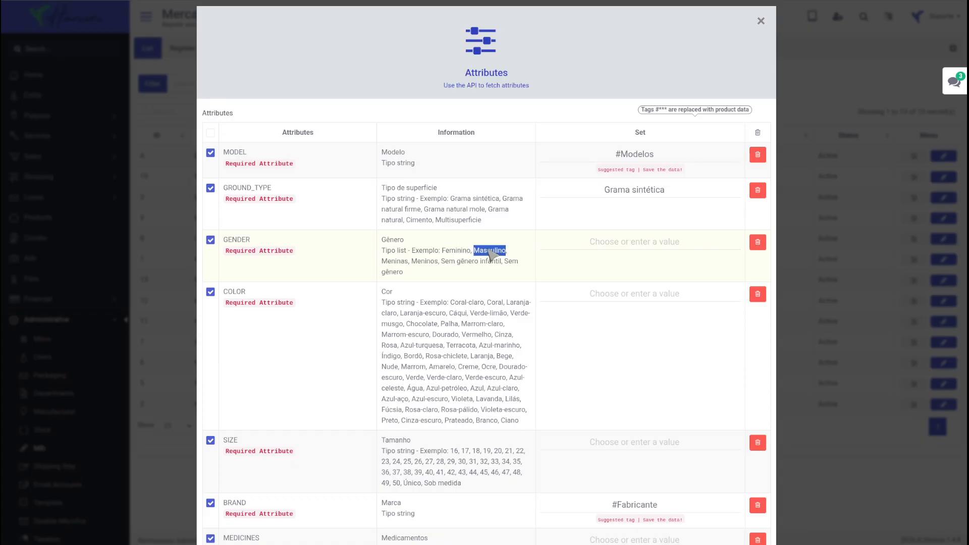
left_click(625, 248)
key("ctrl+v")
Set the required COLOR attribute to Verde, copied from its example values
left_click(655, 304)
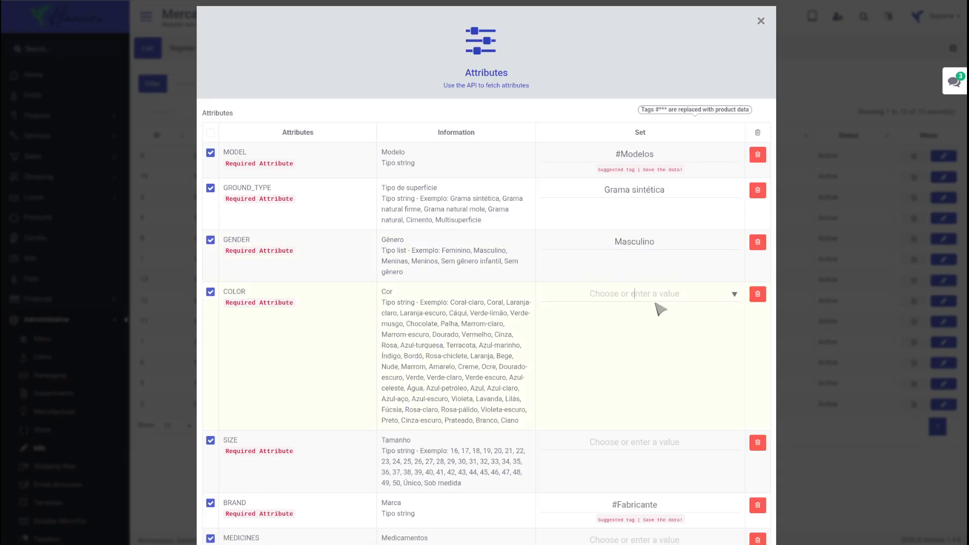
scroll(555, 288, "down", 2)
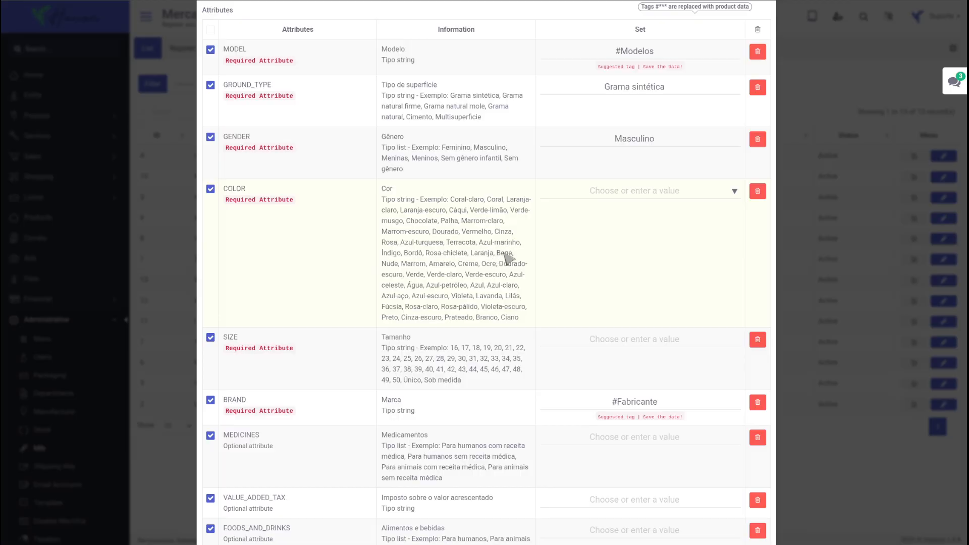
double_click(420, 275)
key("ctrl+c")
left_click(635, 200)
key("ctrl+v")
Set the required SIZE attribute to 42
scroll(554, 289, "down", 1)
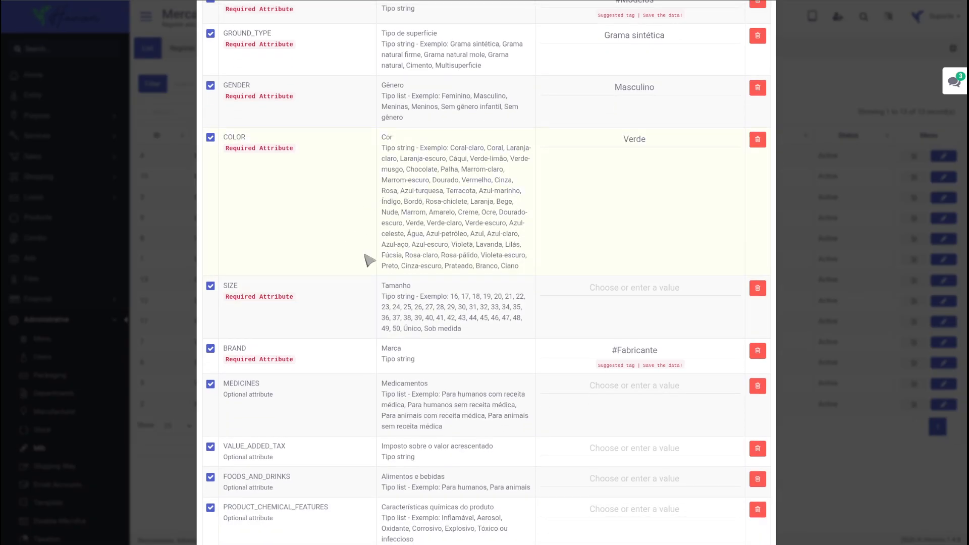
scroll(507, 286, "down", 3)
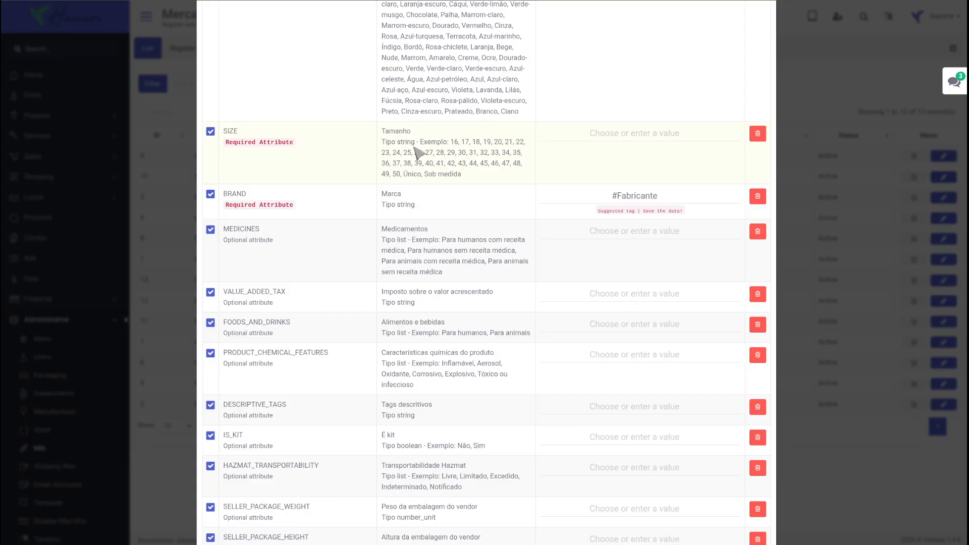
left_click(648, 131)
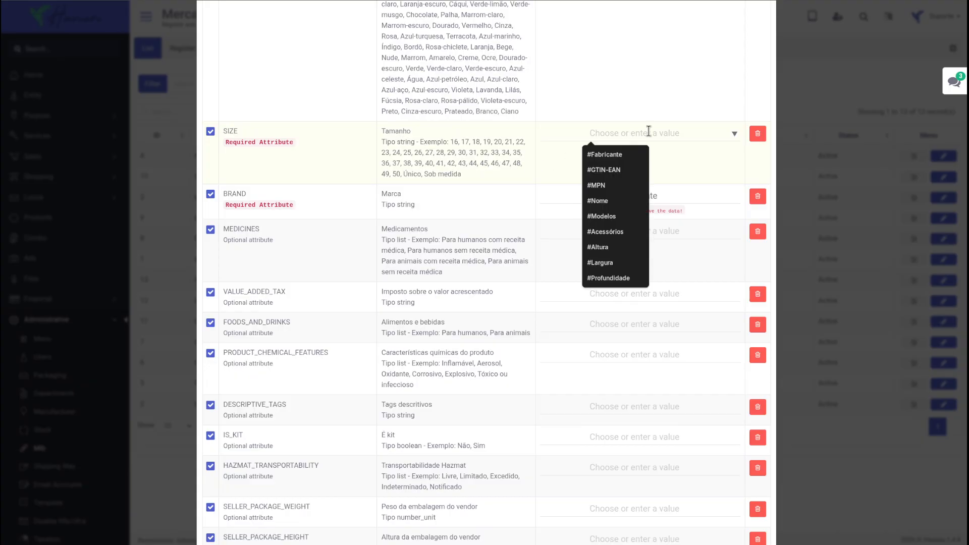
type("42")
Check the BRAND attribute's required flag and its suggested tag
left_click_drag(303, 212, 235, 212)
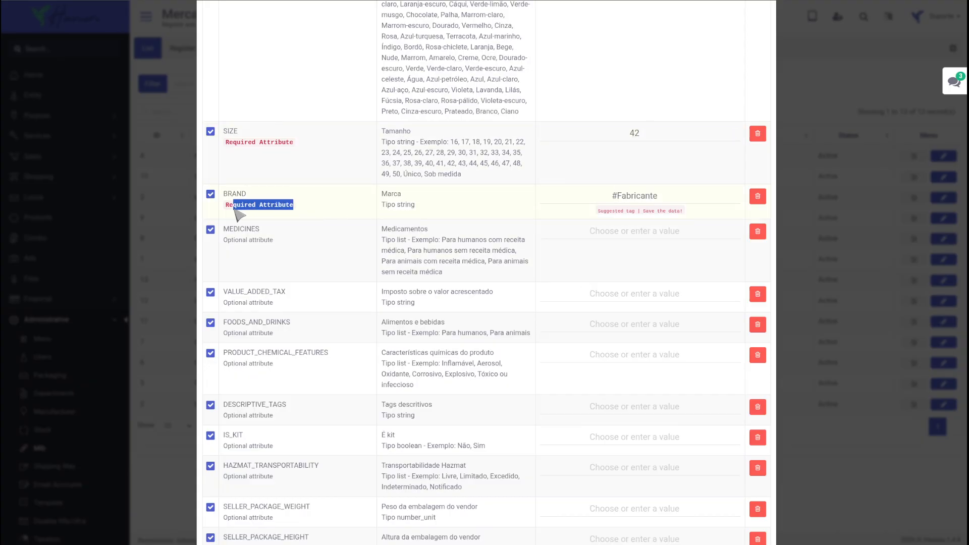
left_click(453, 202)
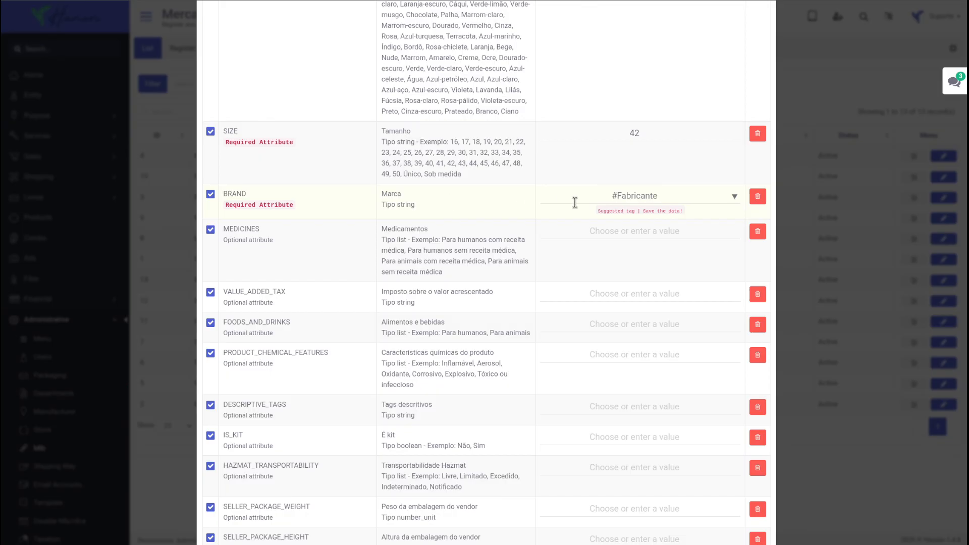
left_click(679, 203)
left_click_drag(680, 203, 598, 199)
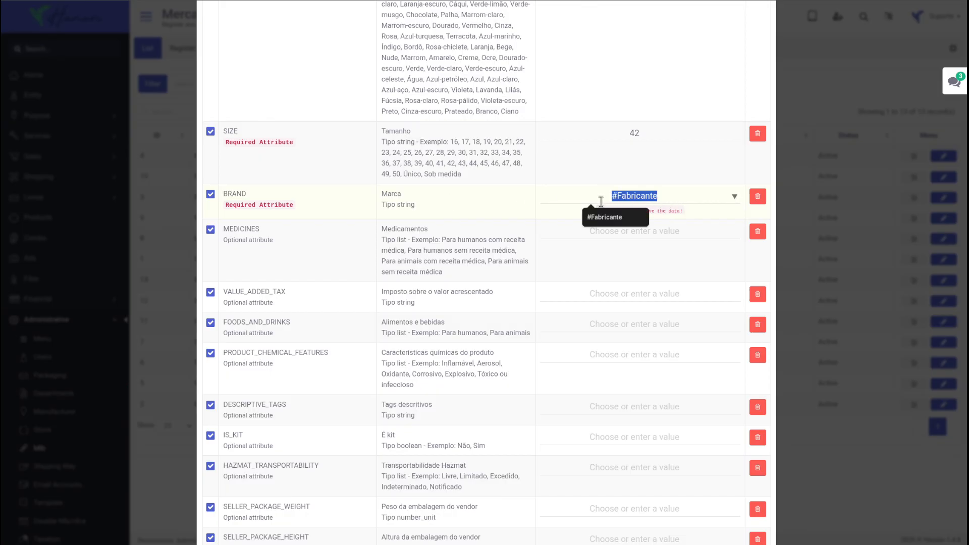
left_click(678, 226)
Review the remaining optional attributes down to the end of the table and save the attribute update for MLB6851
scroll(607, 277, "down", 8)
scroll(601, 281, "down", 10)
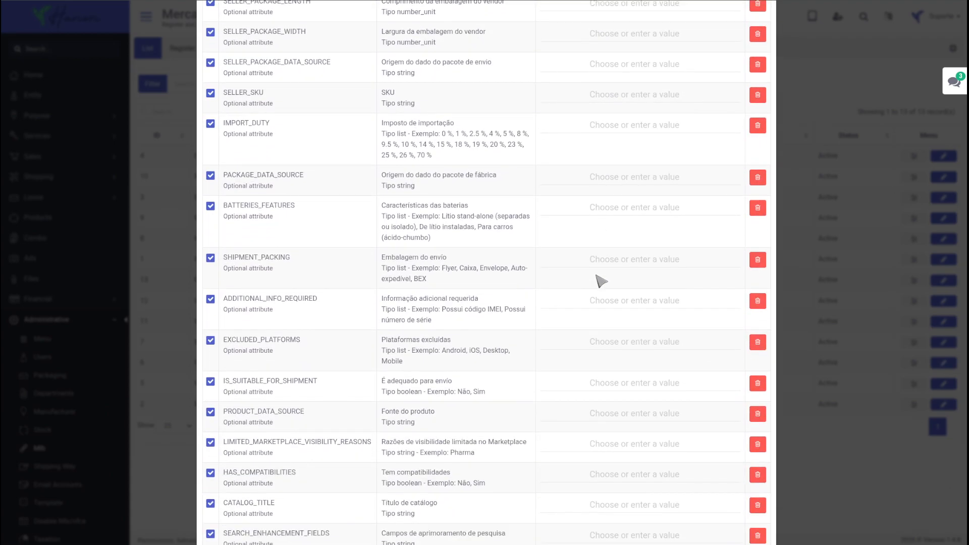
scroll(601, 280, "down", 15)
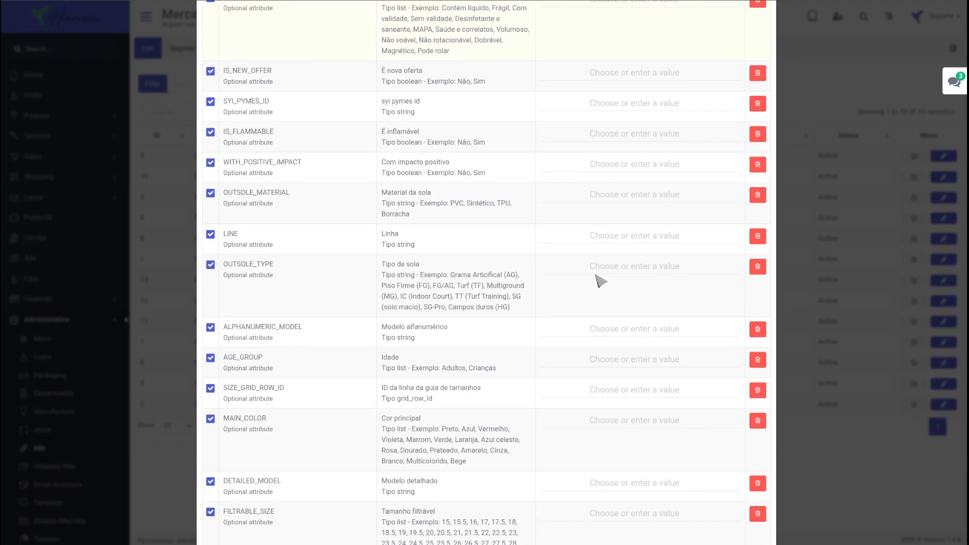
scroll(599, 278, "down", 1)
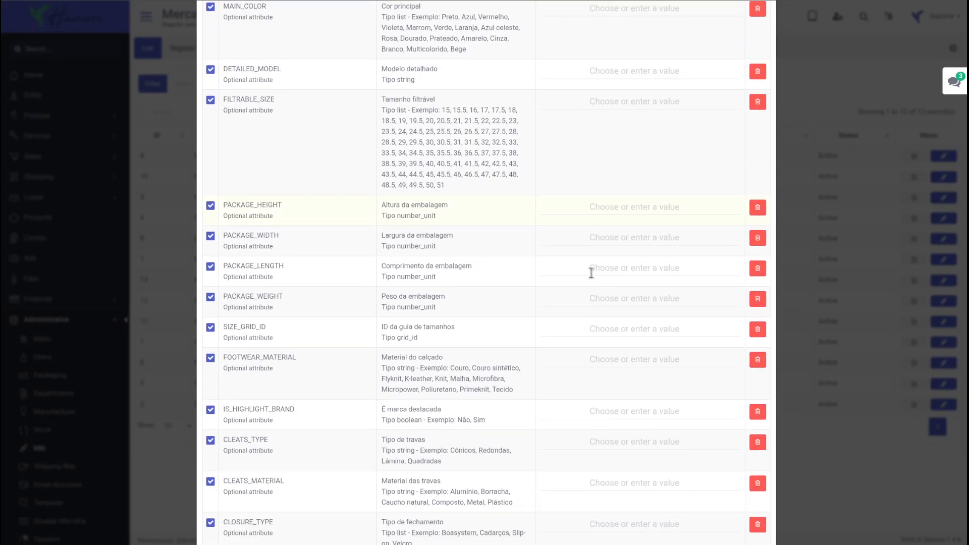
left_click_drag(494, 230, 509, 280)
scroll(530, 299, "down", 1)
left_click(550, 308)
scroll(549, 310, "down", 2)
scroll(549, 310, "down", 7)
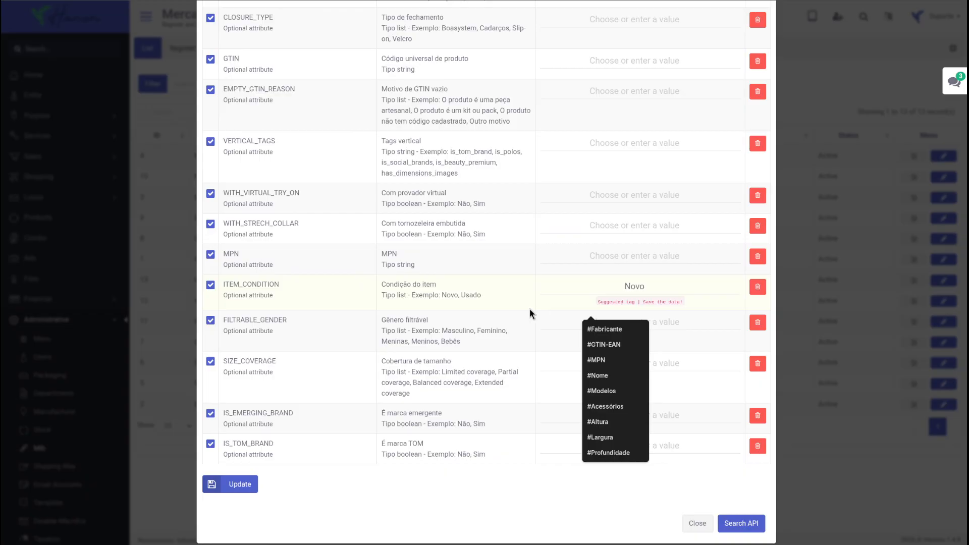
left_click(233, 487)
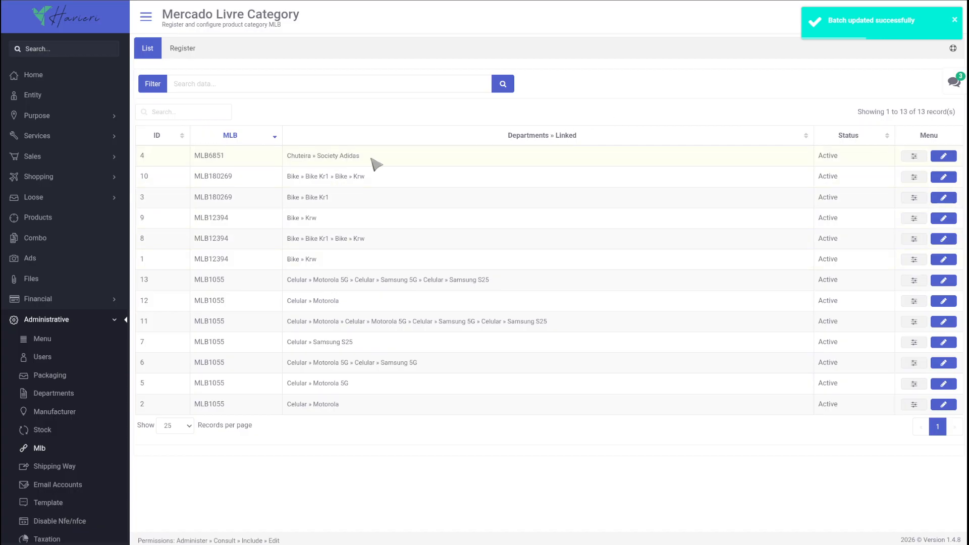
Reopen the attributes of the MLB6851 category and delete the optional MEDICINES attribute
left_click_drag(372, 161, 289, 158)
left_click(915, 157)
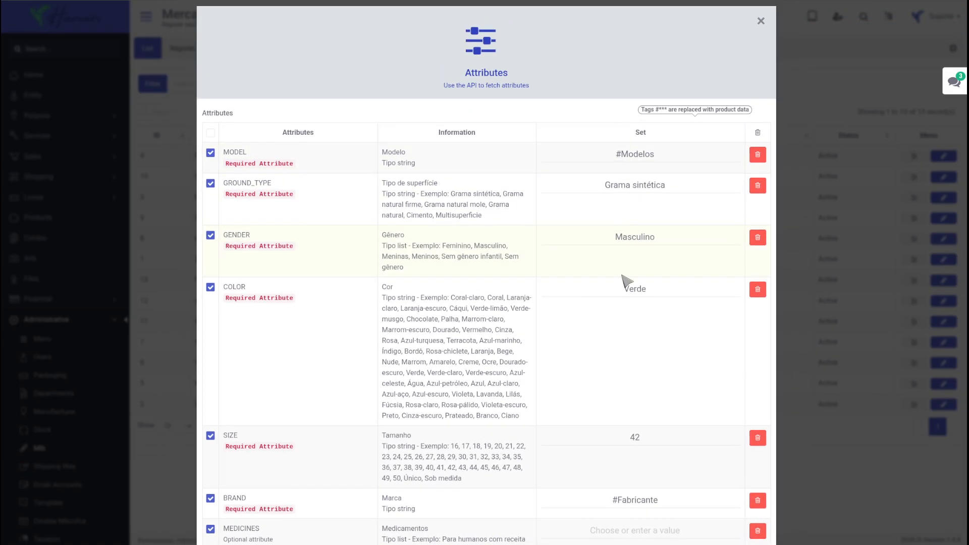
scroll(627, 280, "down", 6)
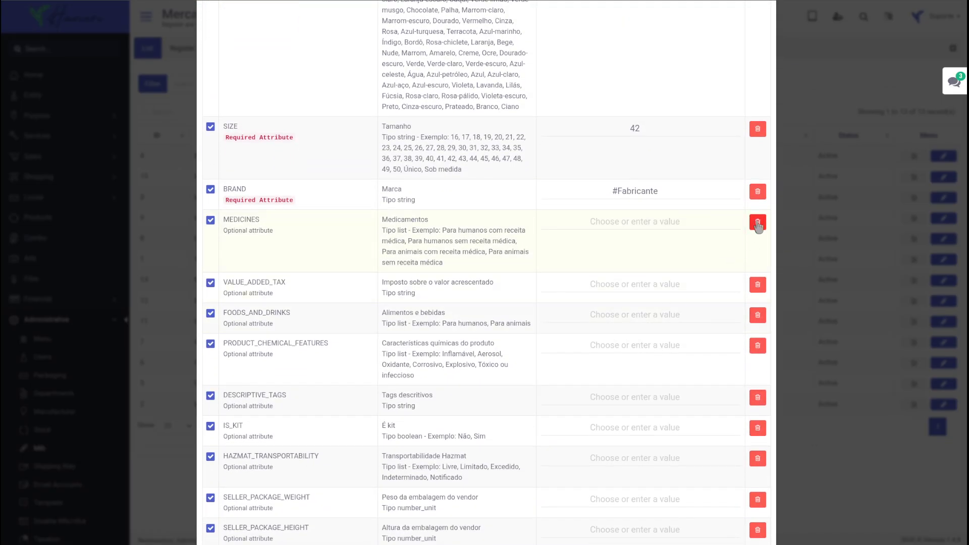
left_click(757, 223)
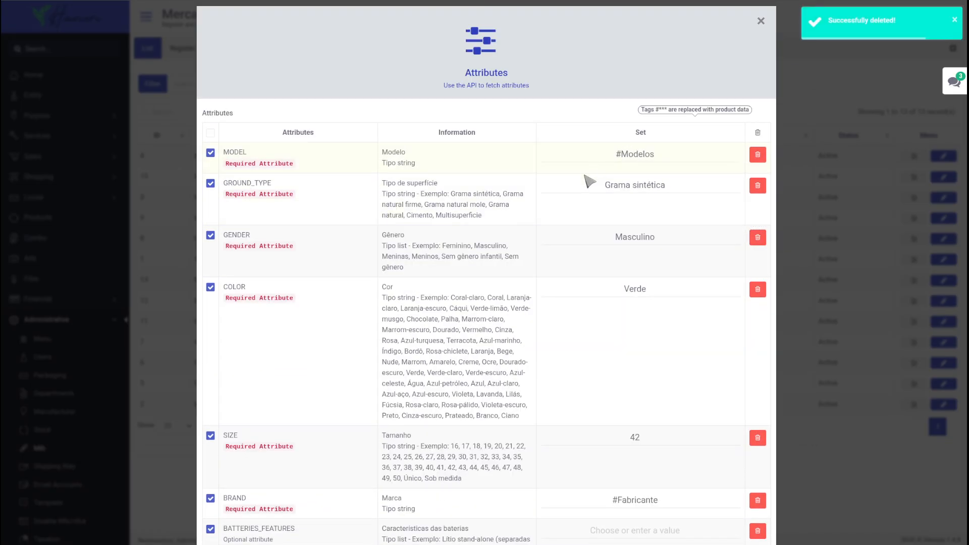
Delete the optional BATTERIES_FEATURES attribute from the MLB6851 category
scroll(560, 342, "down", 6)
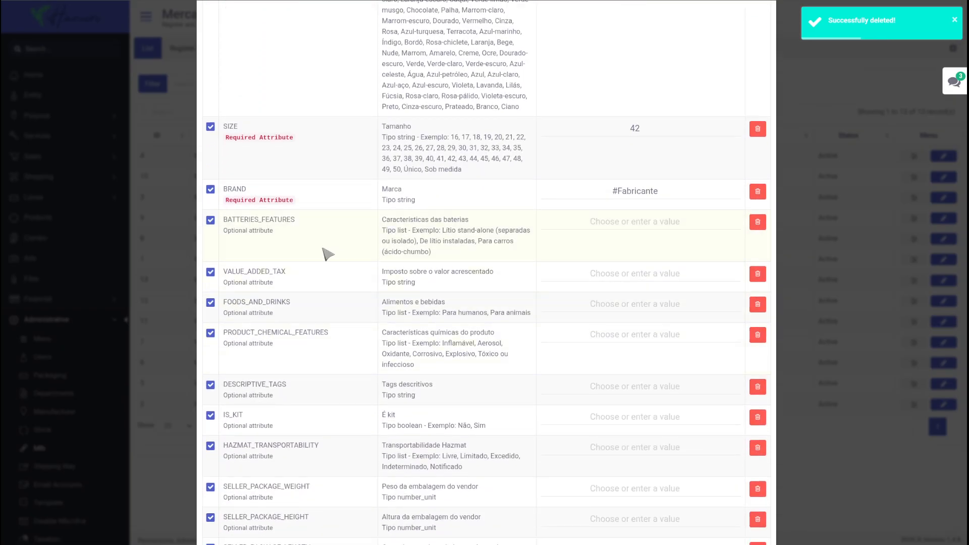
left_click_drag(313, 228, 255, 221)
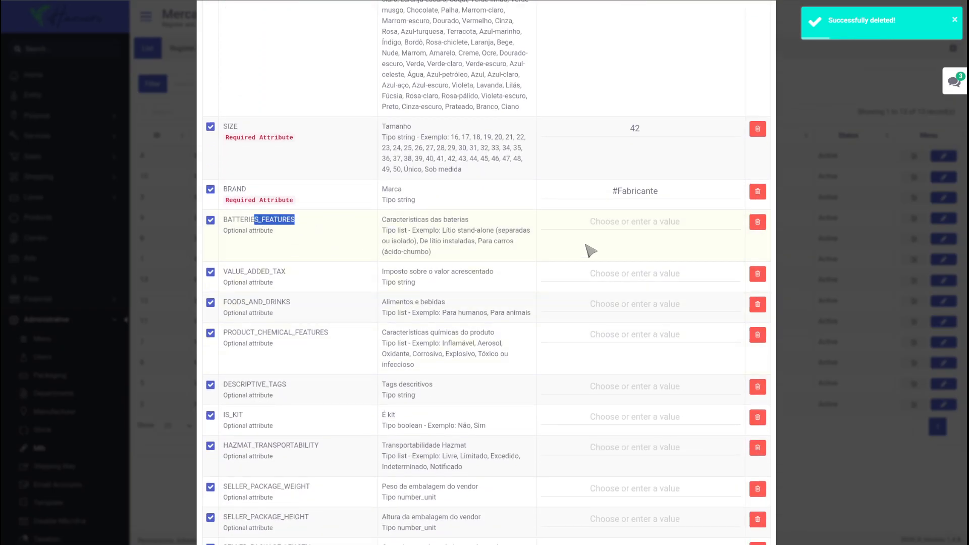
left_click(757, 222)
Query the API again for the attributes of the MLB6851 category
scroll(682, 293, "down", 5)
scroll(681, 308, "down", 20)
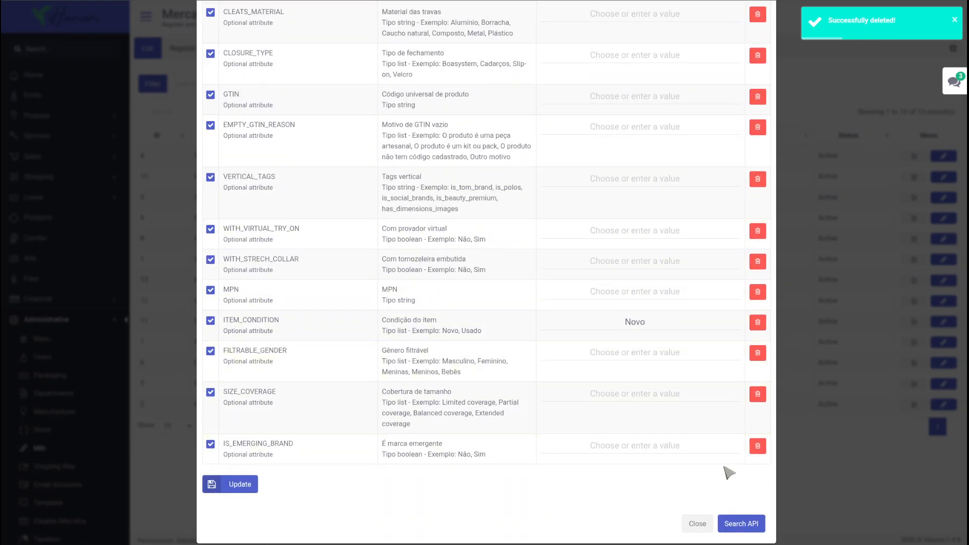
left_click(739, 525)
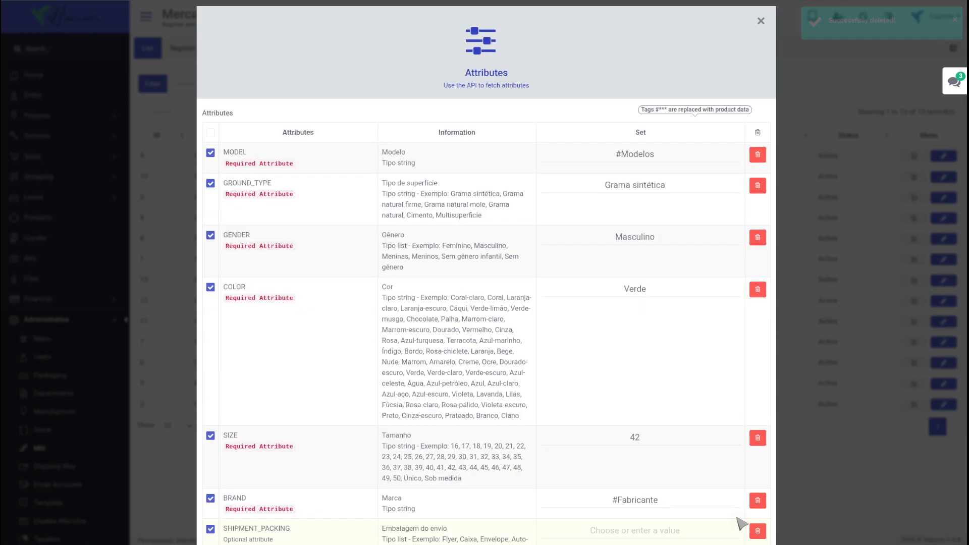
Review the product data tags offered for the BRAND and SHIPMENT_PACKING attributes
scroll(663, 247, "down", 5)
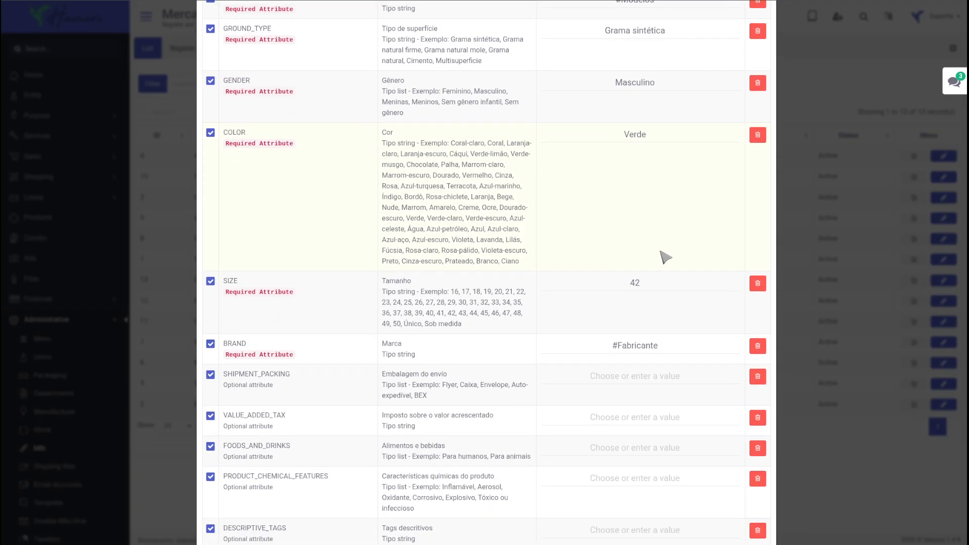
left_click(677, 248)
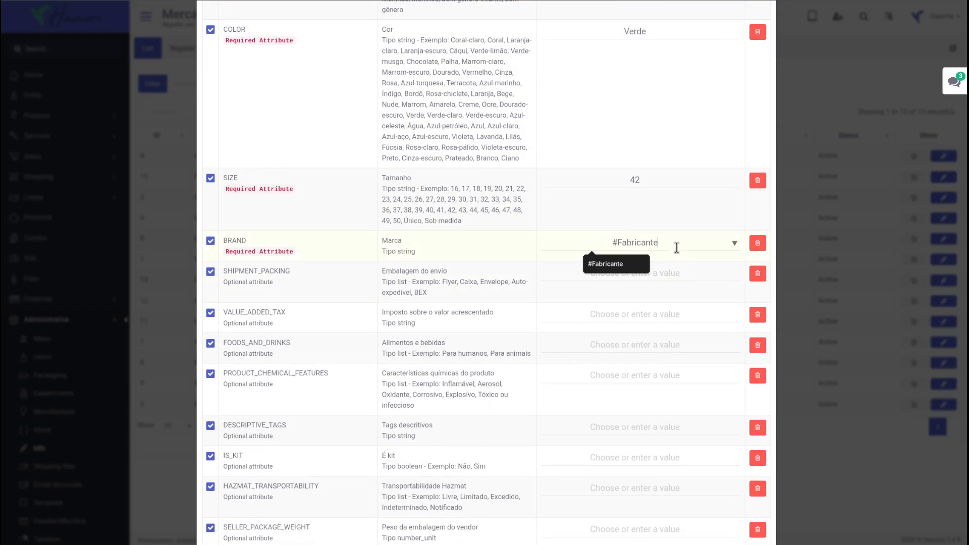
left_click(673, 277)
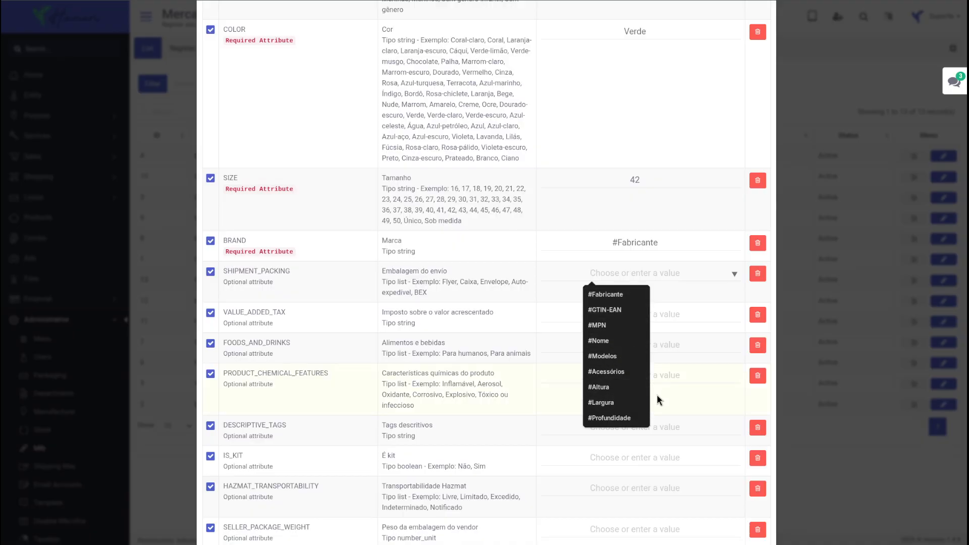
Review the remaining optional attributes of the MLB6851 category and their offered product data tags, and close the attribute list without saving
left_click(685, 352)
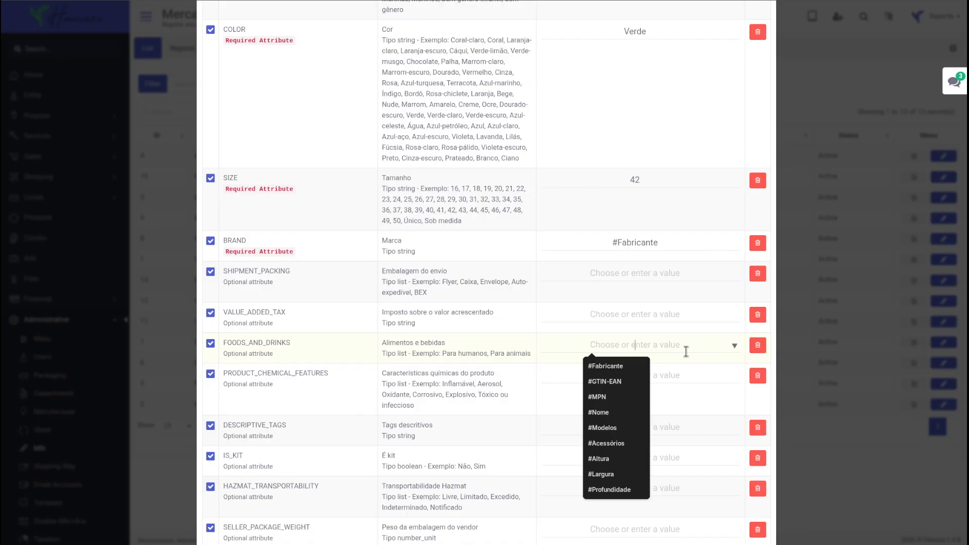
scroll(685, 353, "down", 3)
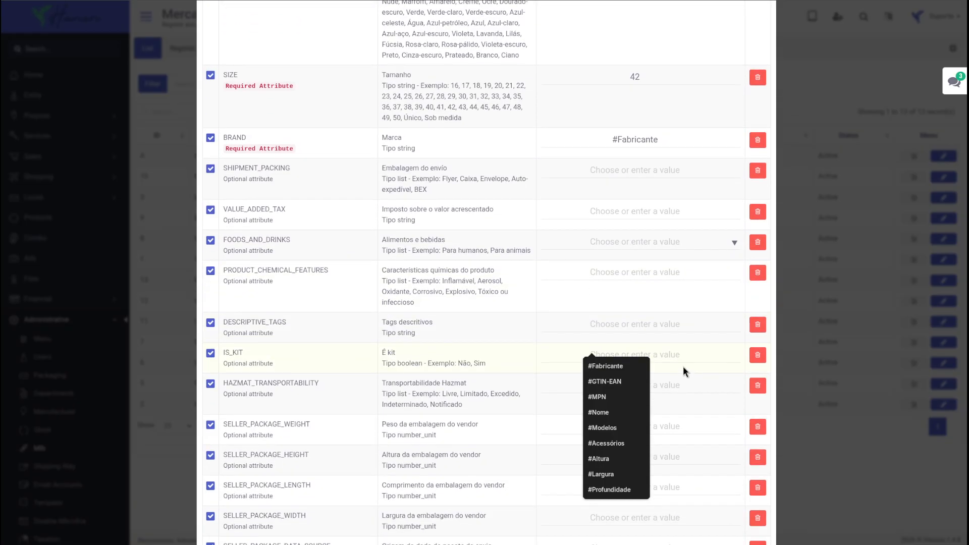
scroll(662, 368, "down", 8)
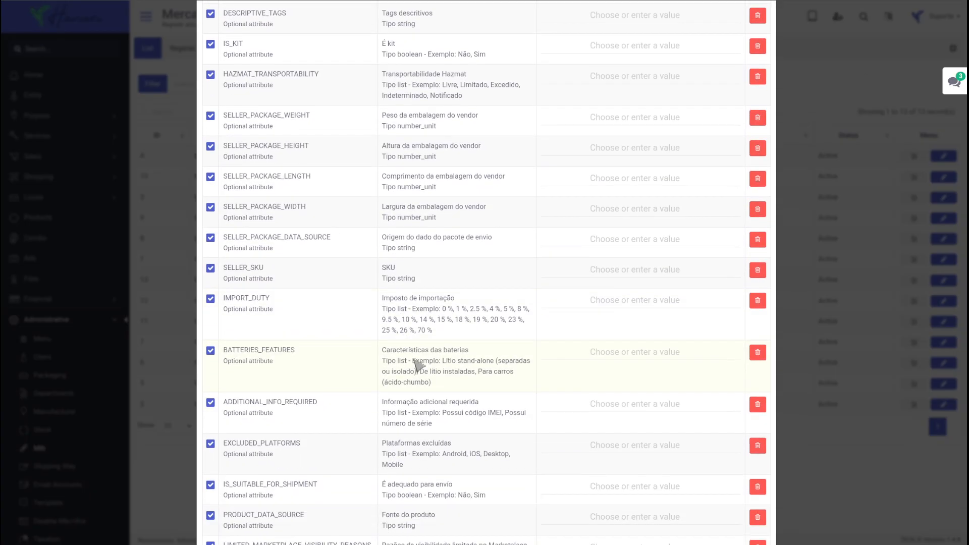
left_click(640, 334)
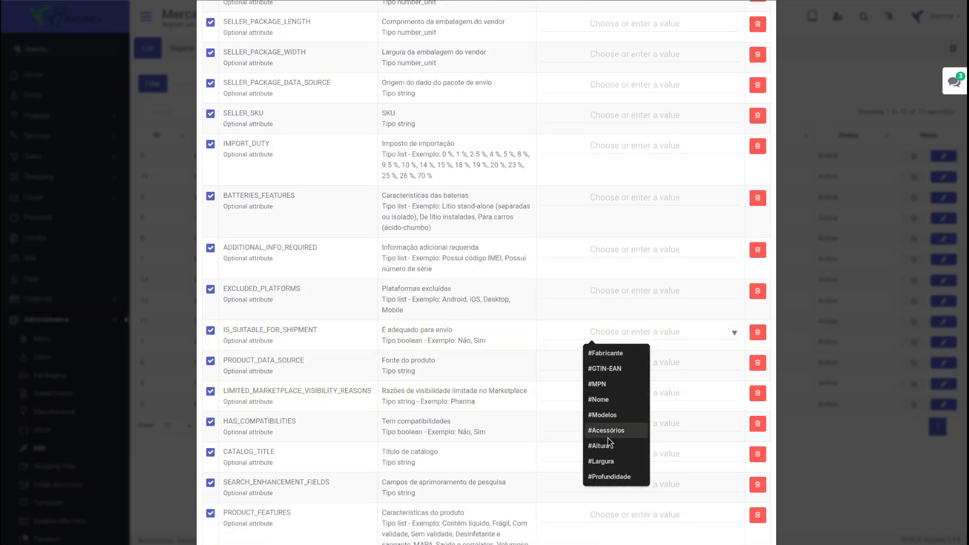
left_click(608, 415)
scroll(603, 409, "down", 4)
scroll(656, 441, "down", 13)
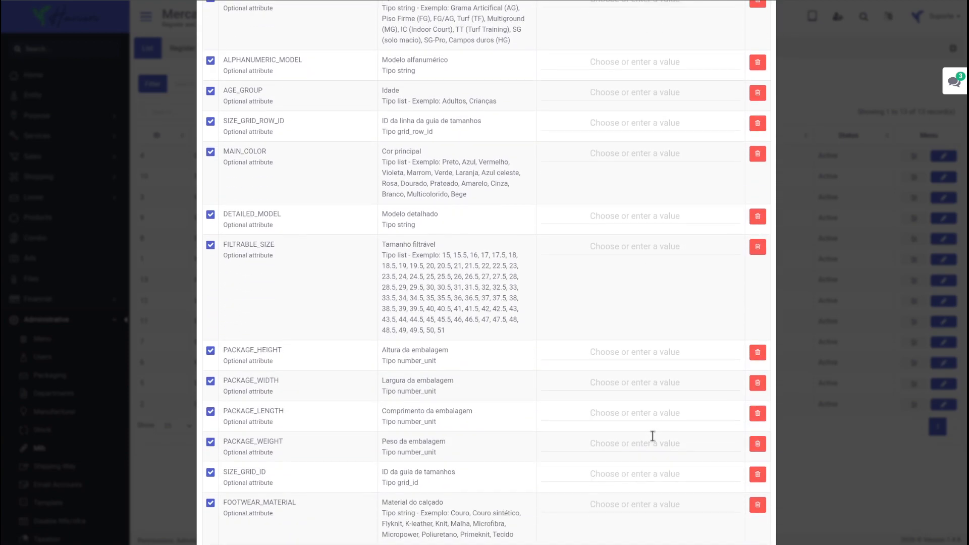
scroll(651, 389, "down", 6)
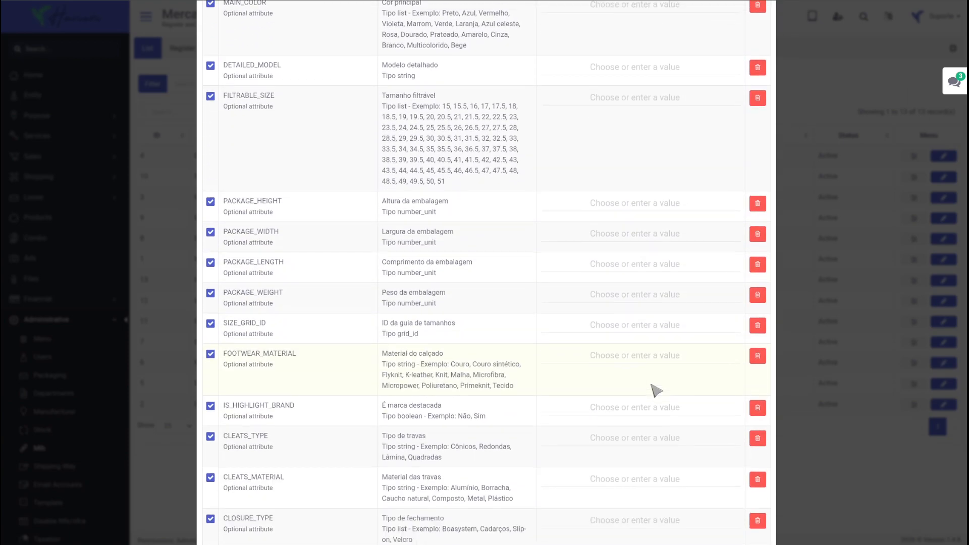
left_click(847, 481)
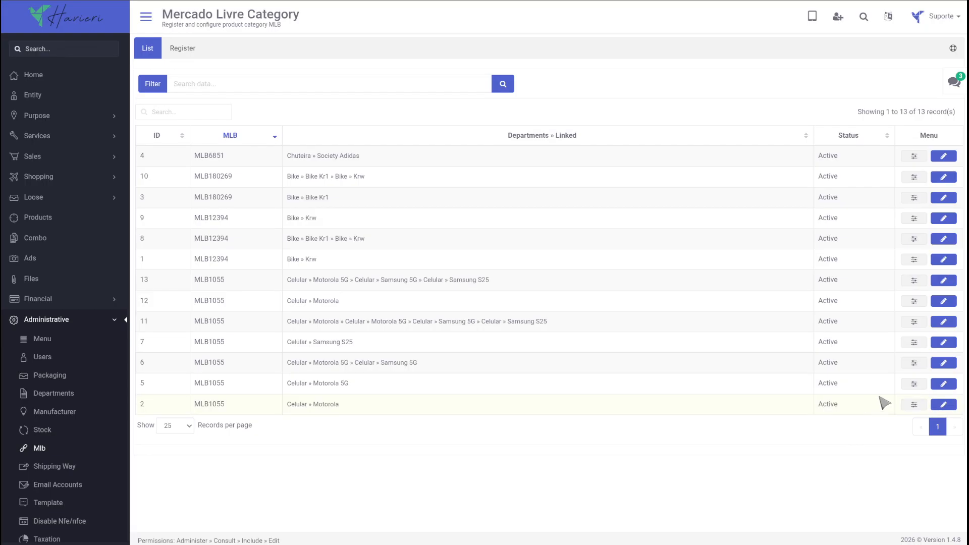
Fetch the attributes of the MLB1055 category linked to Celular » Motorola 5G through the API
left_click(914, 384)
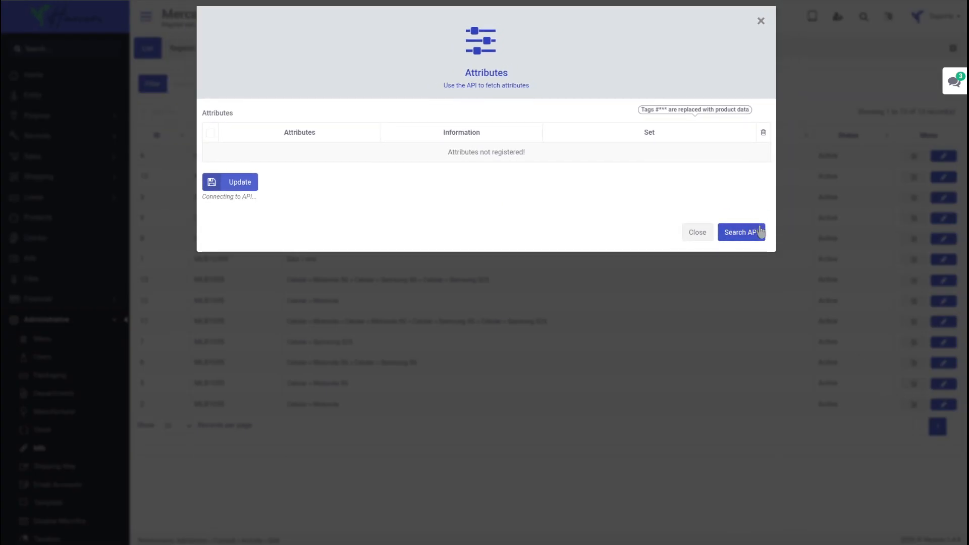
left_click(754, 225)
scroll(630, 209, "down", 3)
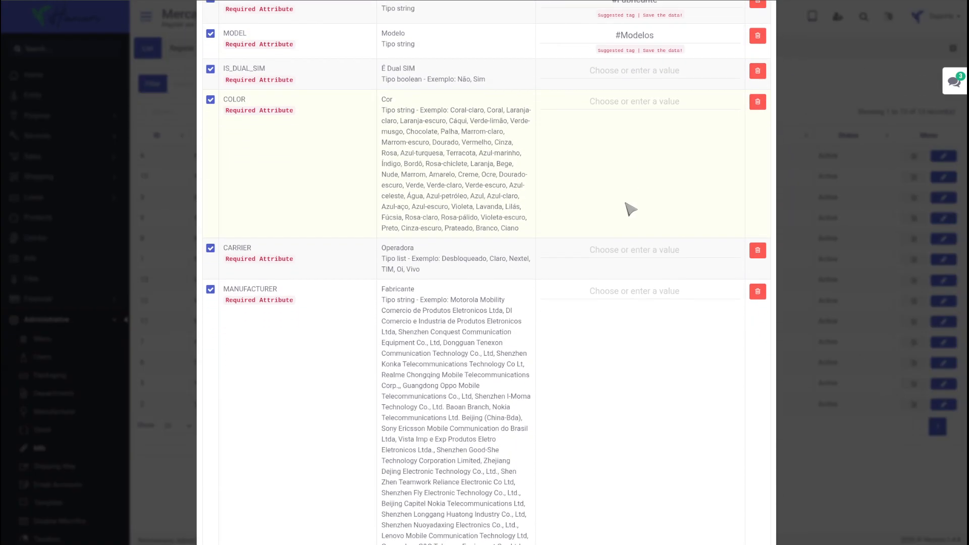
Review the required and optional attributes fetched for the Celular » Motorola 5G category, including their types and example values
scroll(472, 191, "down", 7)
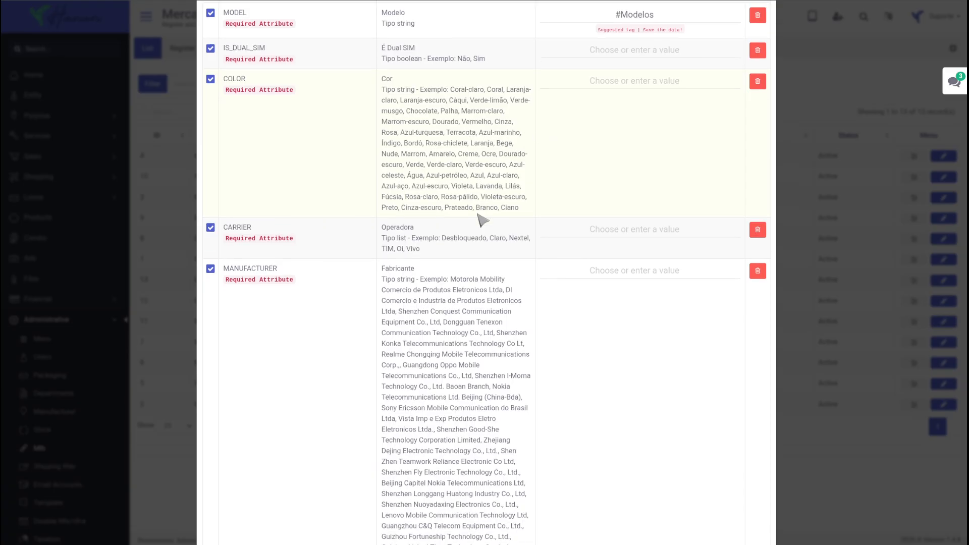
scroll(559, 248, "down", 8)
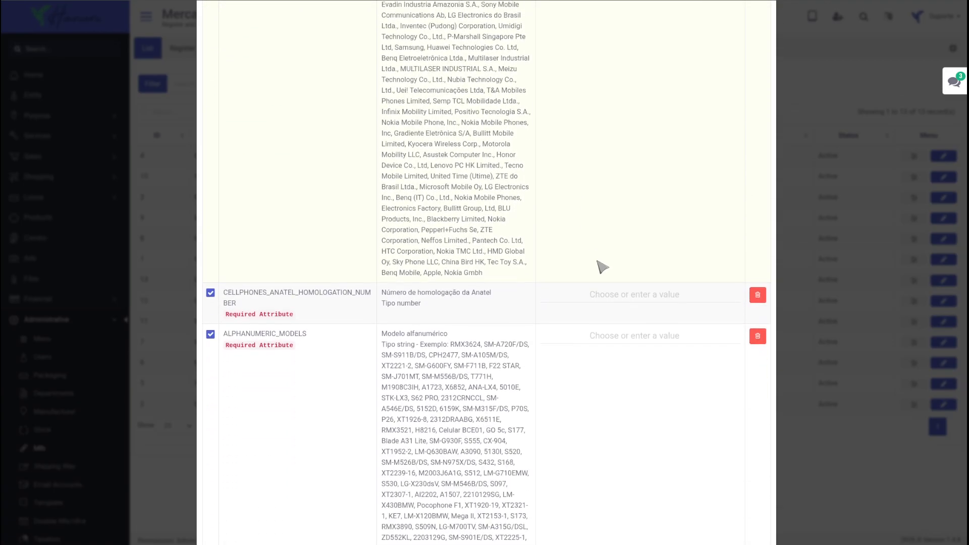
scroll(603, 267, "down", 4)
scroll(603, 267, "up", 4)
scroll(602, 267, "down", 5)
scroll(617, 278, "down", 10)
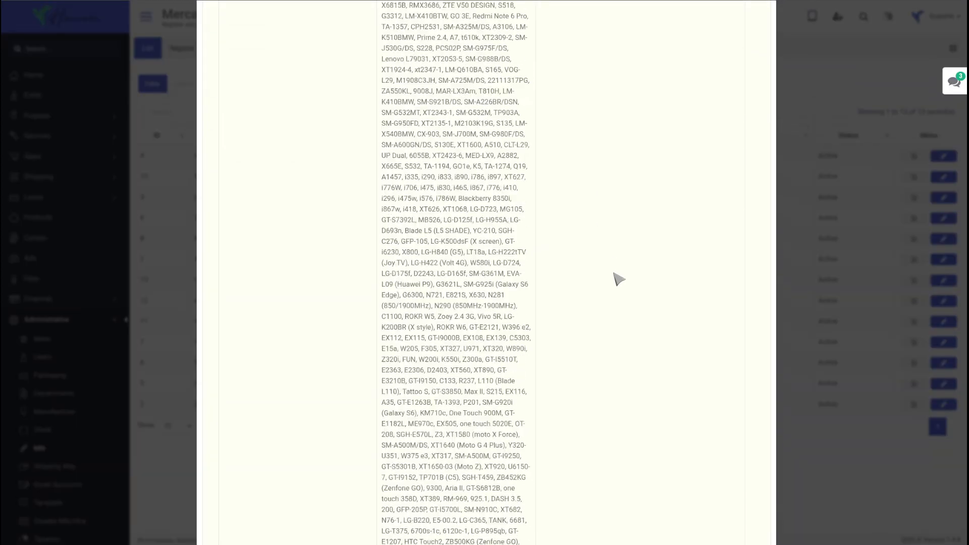
scroll(617, 278, "down", 15)
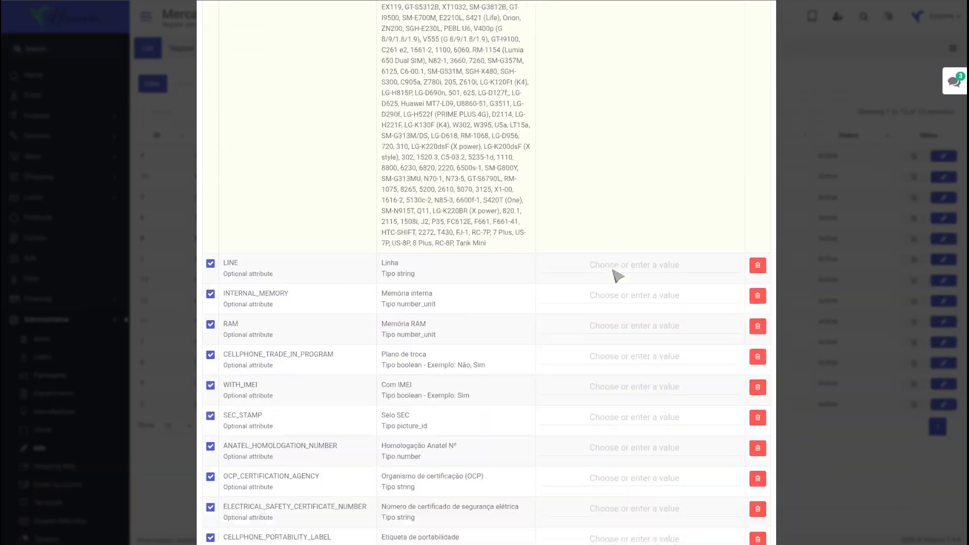
scroll(617, 277, "up", 2)
scroll(438, 283, "down", 14)
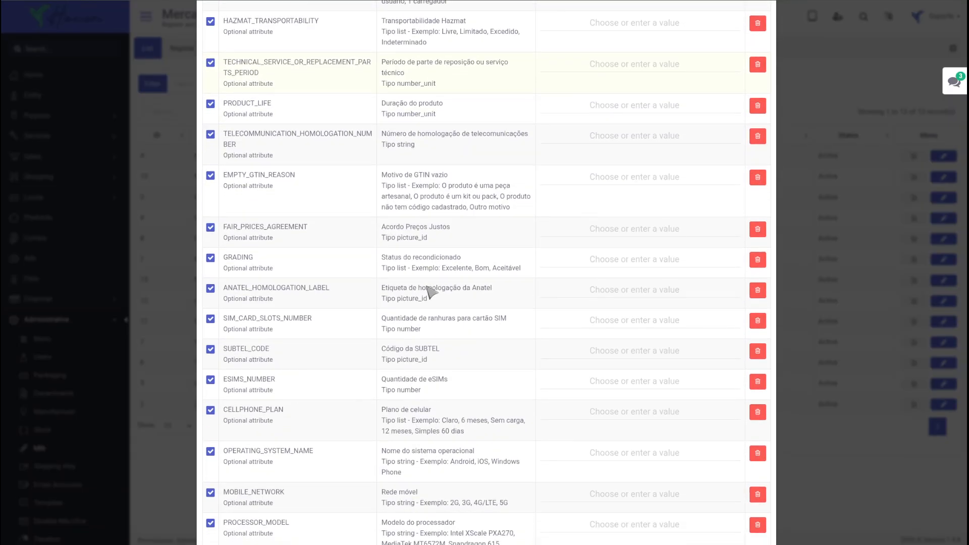
scroll(470, 300, "down", 18)
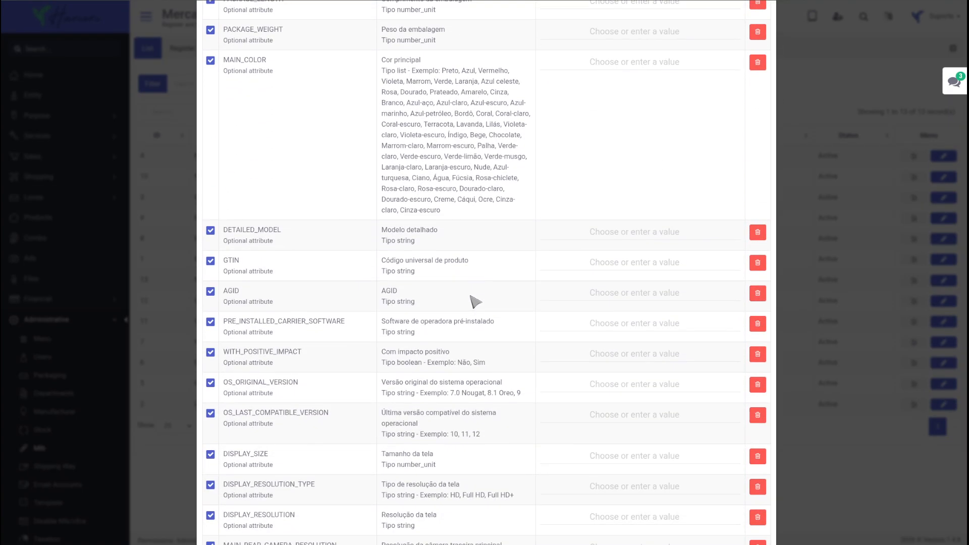
scroll(564, 343, "down", 15)
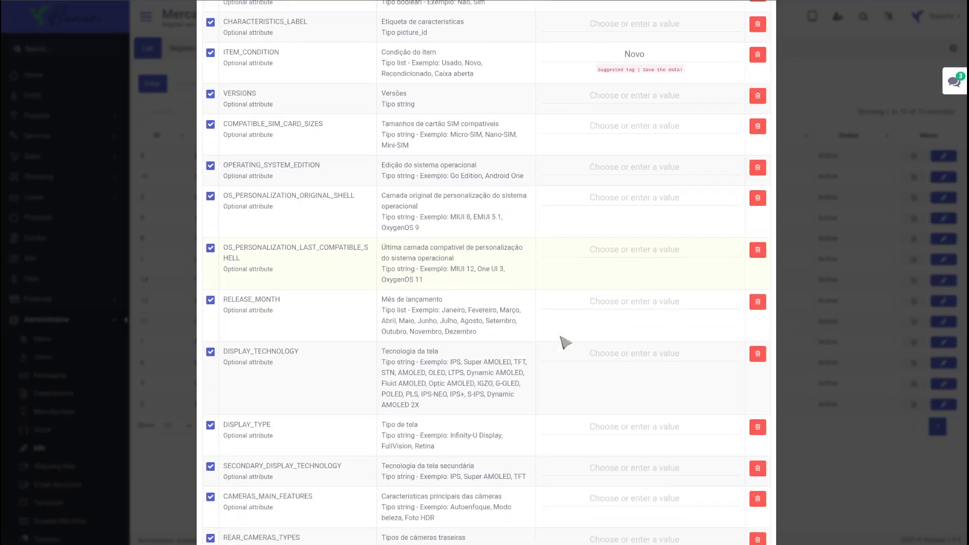
scroll(566, 342, "down", 15)
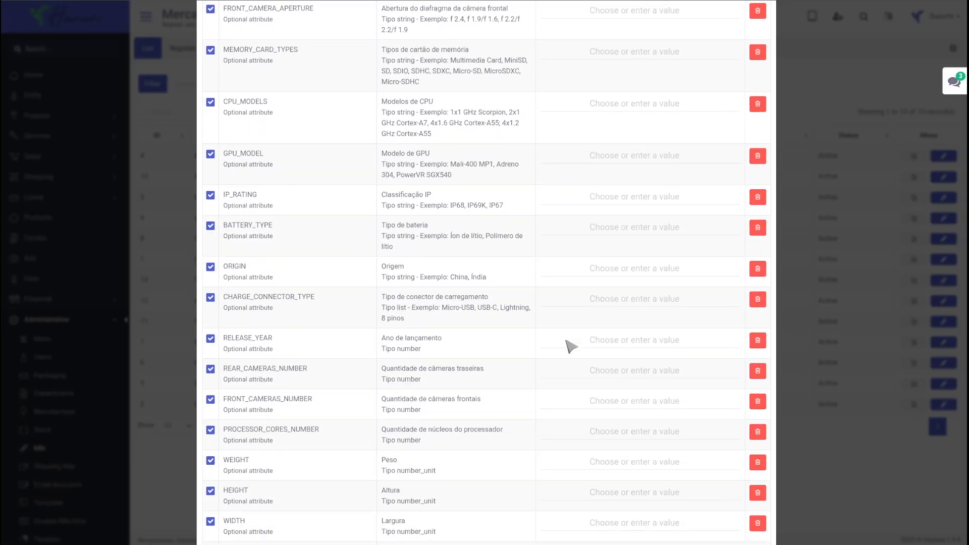
scroll(570, 346, "down", 4)
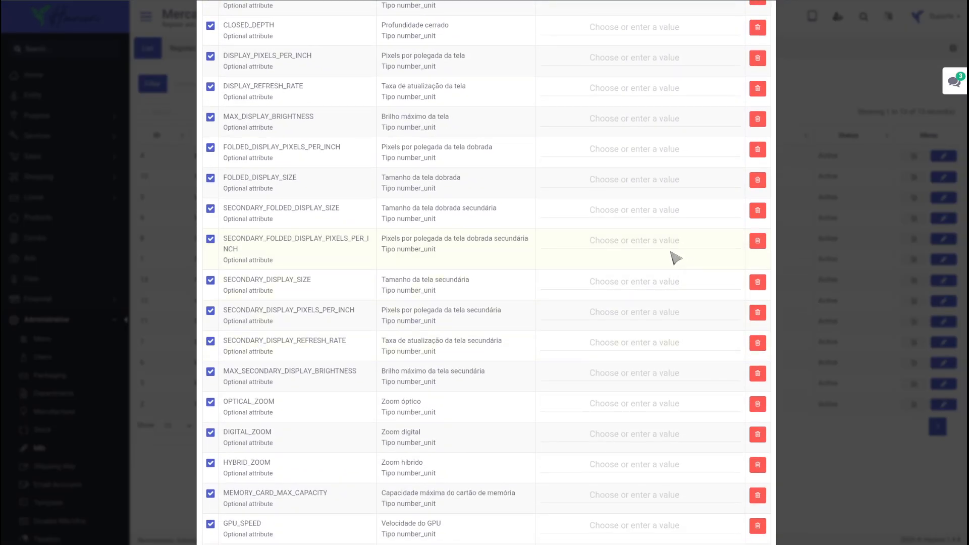
Check the product data tags offered for SECONDARY_DISPLAY_SIZE and save all fetched attributes of the Celular » Motorola 5G category
left_click(647, 216)
left_click(688, 281)
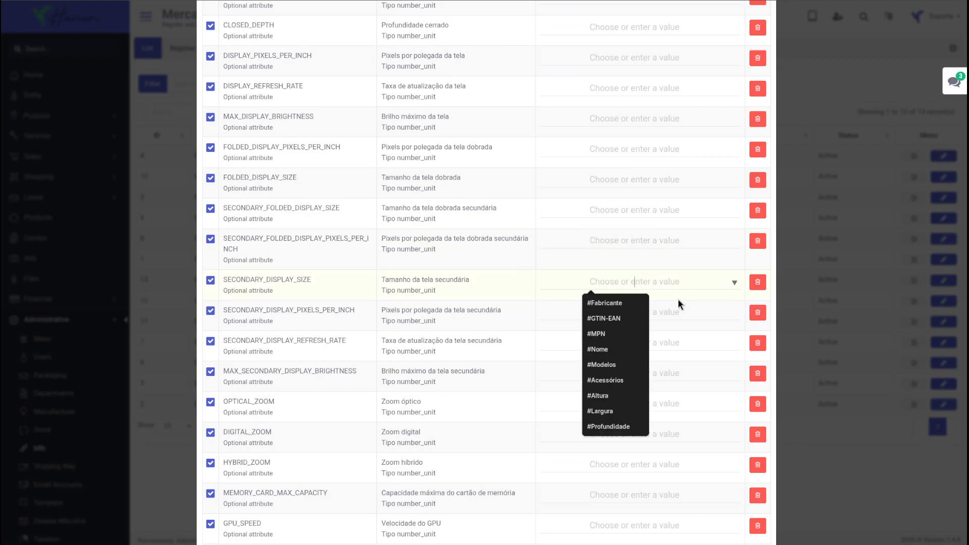
scroll(648, 336, "down", 3)
scroll(492, 356, "down", 15)
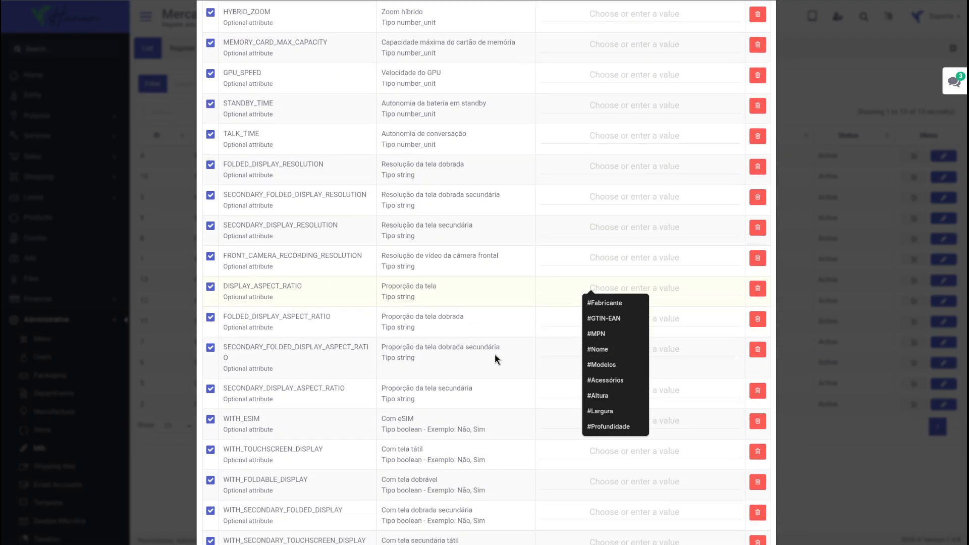
scroll(463, 367, "down", 20)
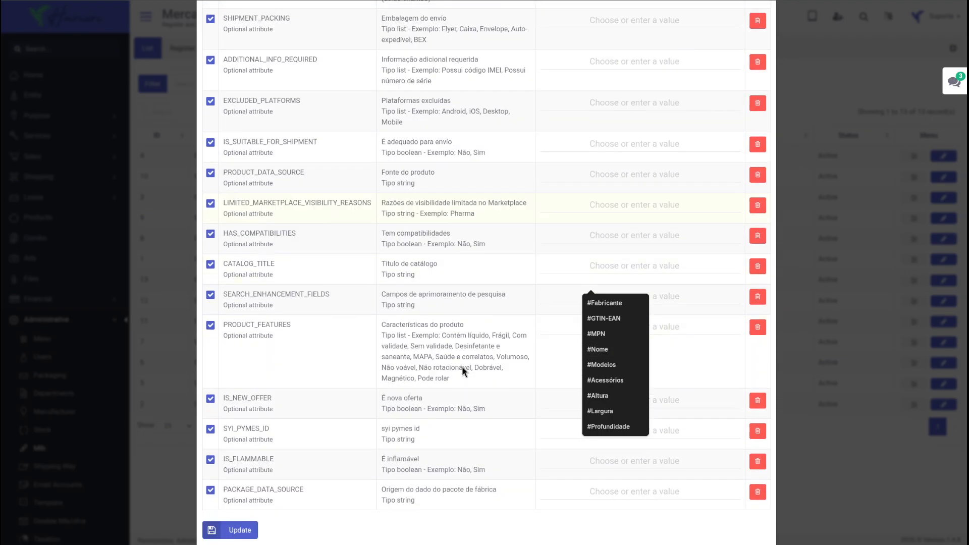
left_click(222, 483)
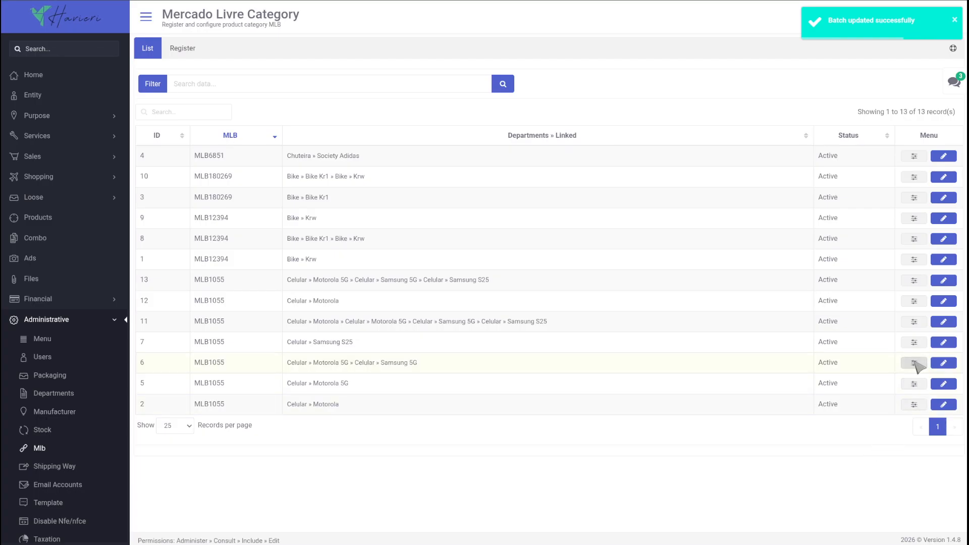
Fetch the attributes for Celular » Motorola 5G » Celular » Samsung 5G and select only BRAND, MODEL, IS_DUAL_SIM, CARRIER and MANUFACTURER
left_click(914, 363)
left_click(753, 233)
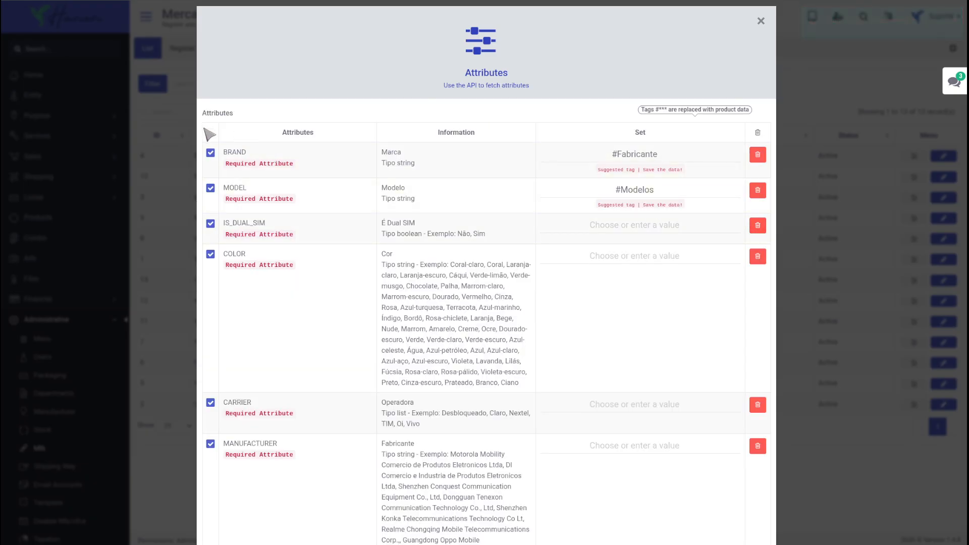
left_click(210, 133)
left_click(211, 153)
left_click(211, 188)
left_click(211, 224)
left_click(211, 402)
left_click(211, 444)
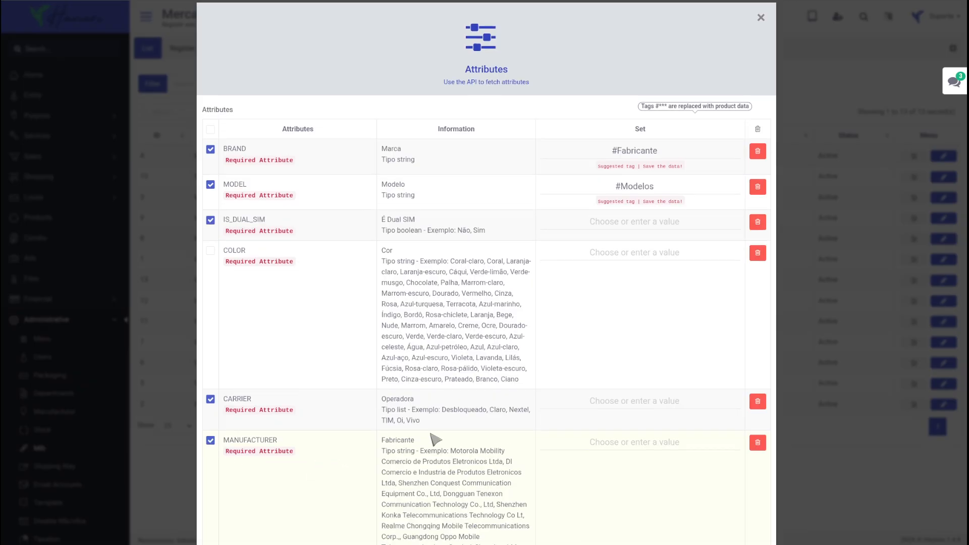
Save the selected required attributes of the Celular » Motorola 5G » Celular » Samsung 5G category
scroll(435, 443, "down", 20)
scroll(474, 449, "down", 20)
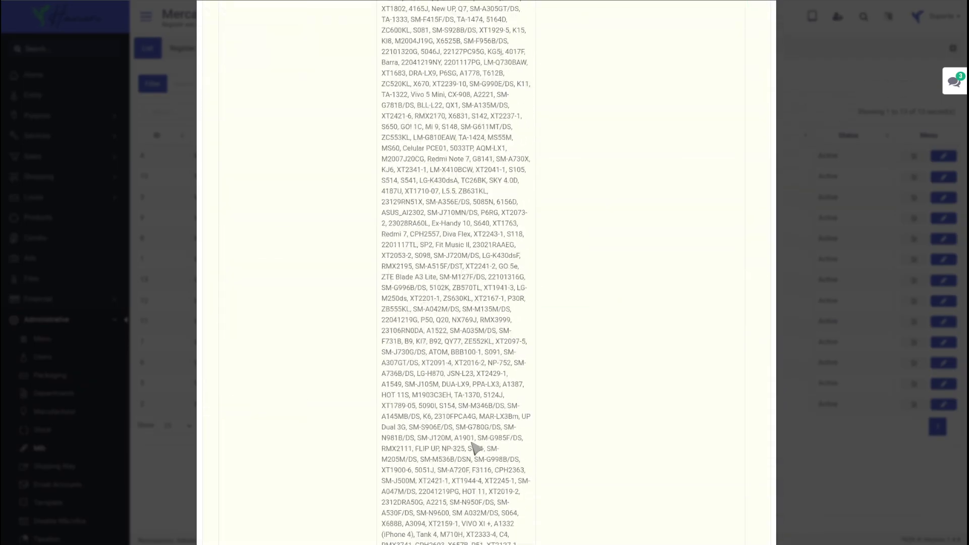
scroll(466, 463, "down", 20)
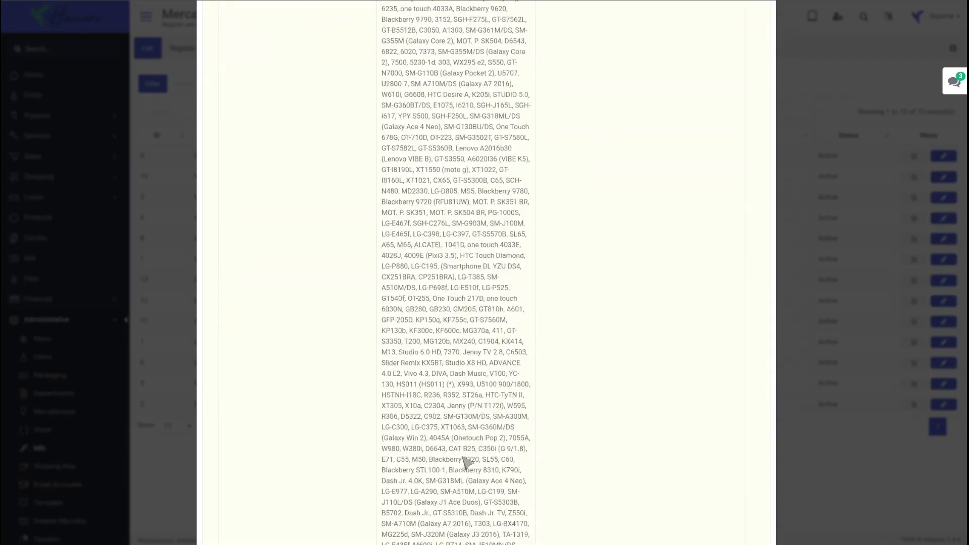
scroll(461, 471, "down", 20)
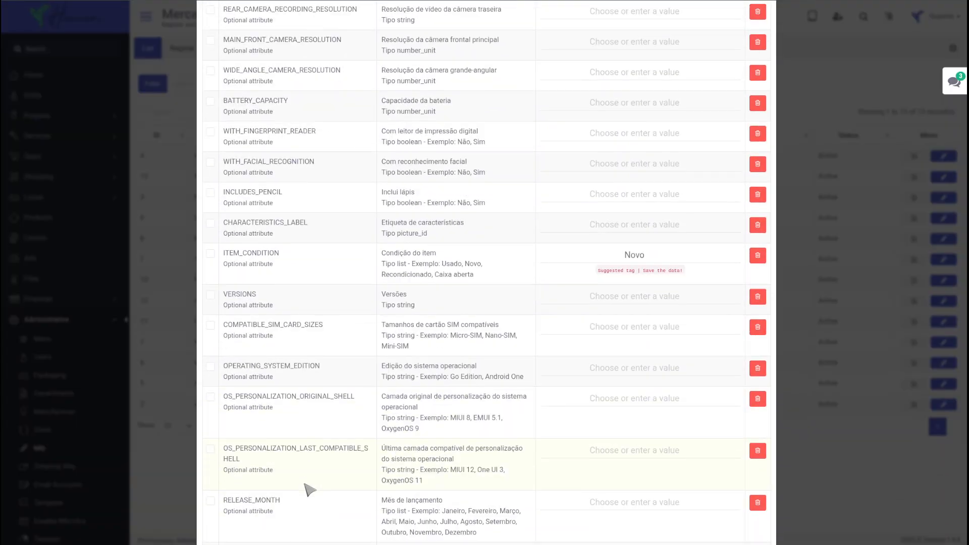
scroll(288, 495, "down", 20)
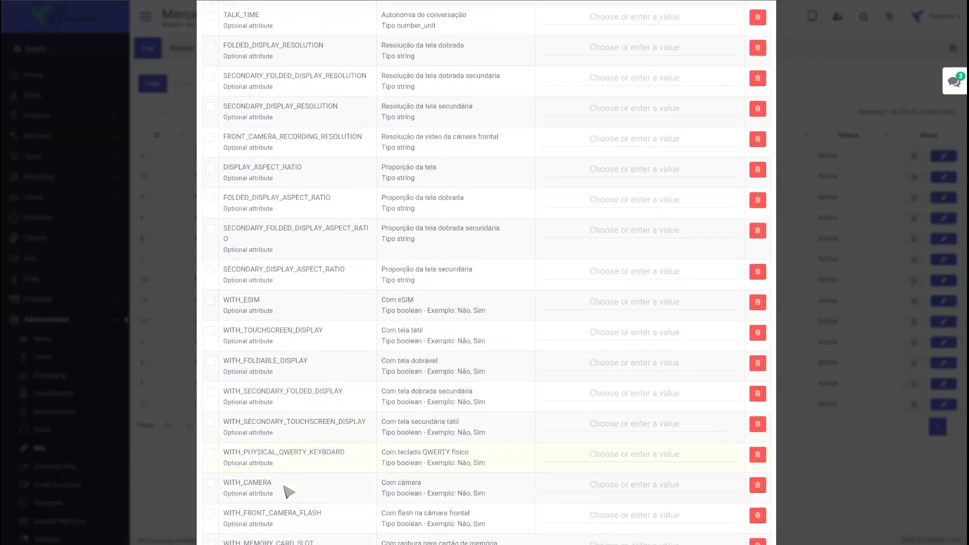
scroll(291, 477, "down", 1)
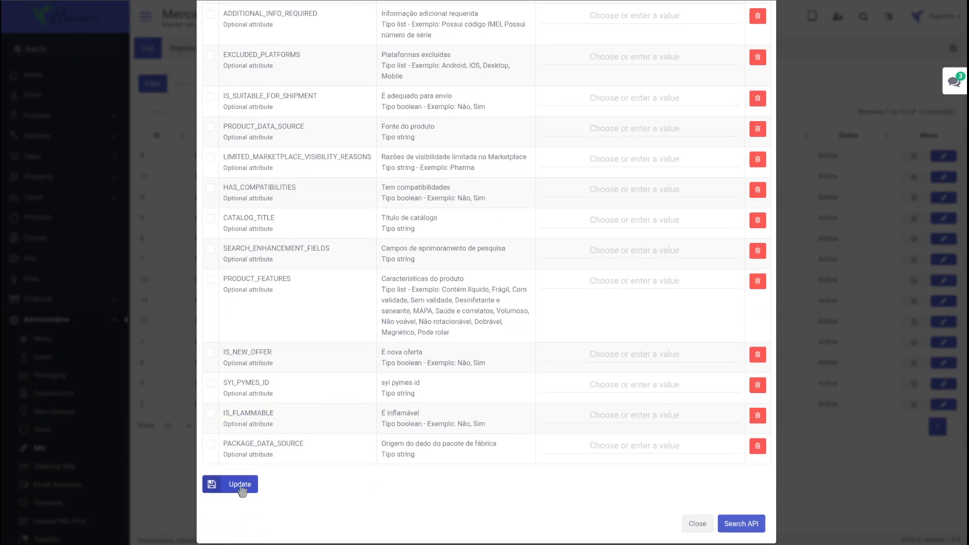
left_click(242, 484)
Review the saved attributes of the MLB1055 category and close the attribute list
scroll(439, 283, "down", 8)
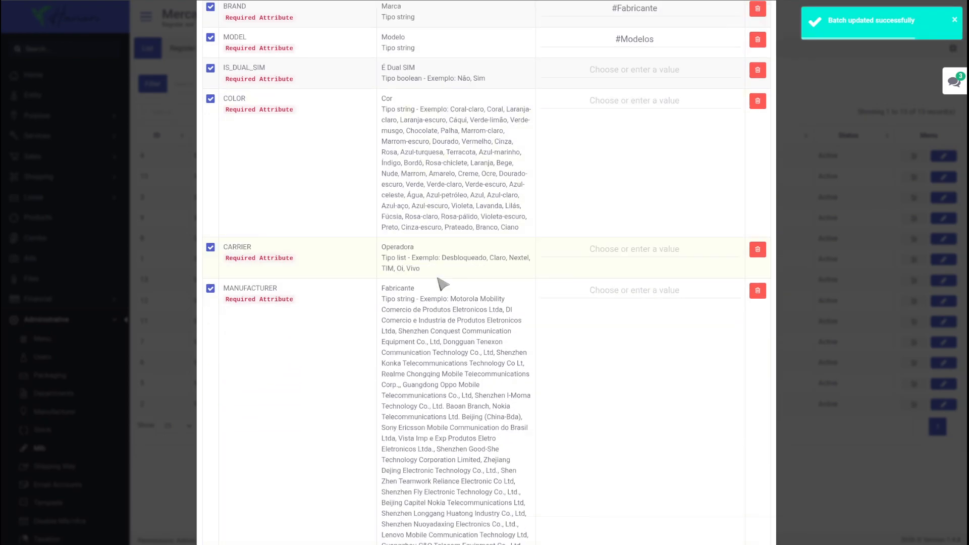
scroll(480, 284, "up", 6)
scroll(484, 288, "down", 20)
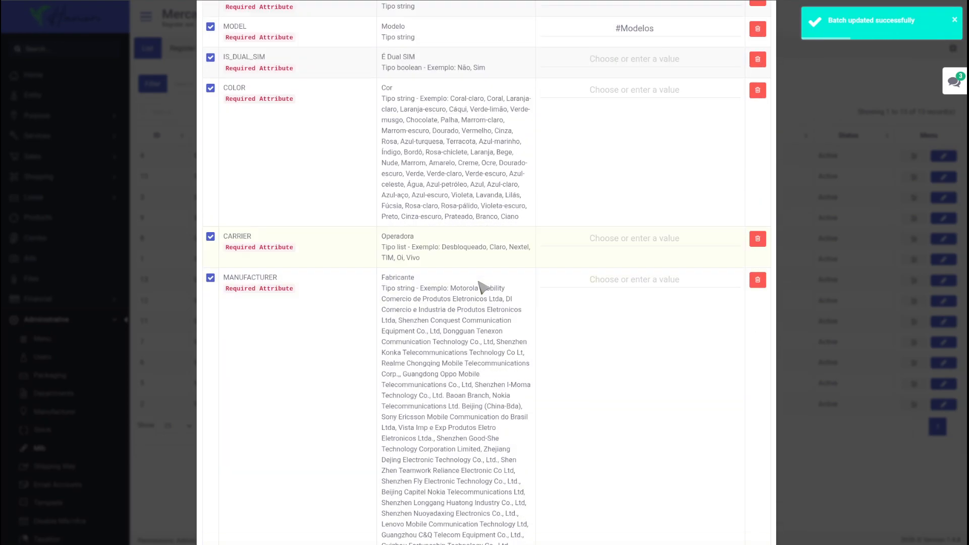
scroll(489, 295, "down", 5)
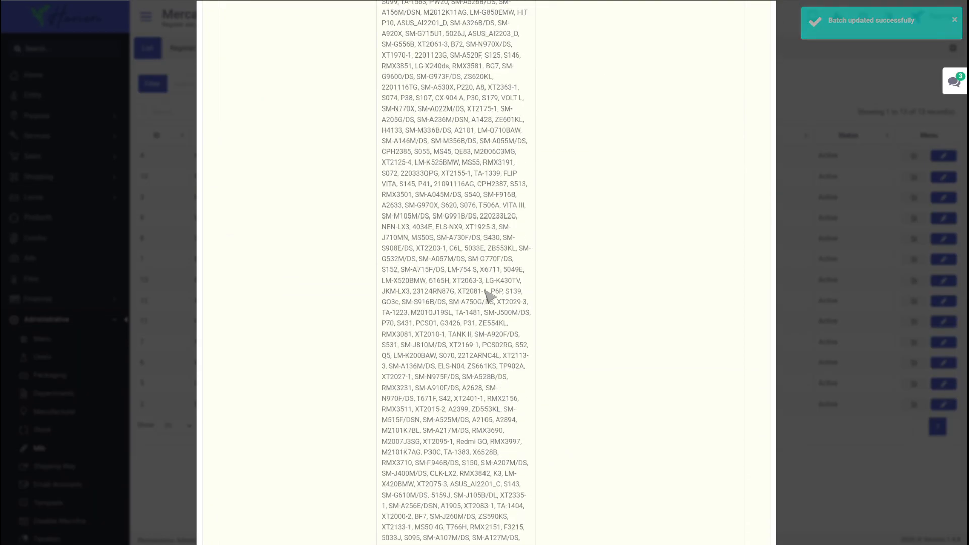
left_click(891, 492)
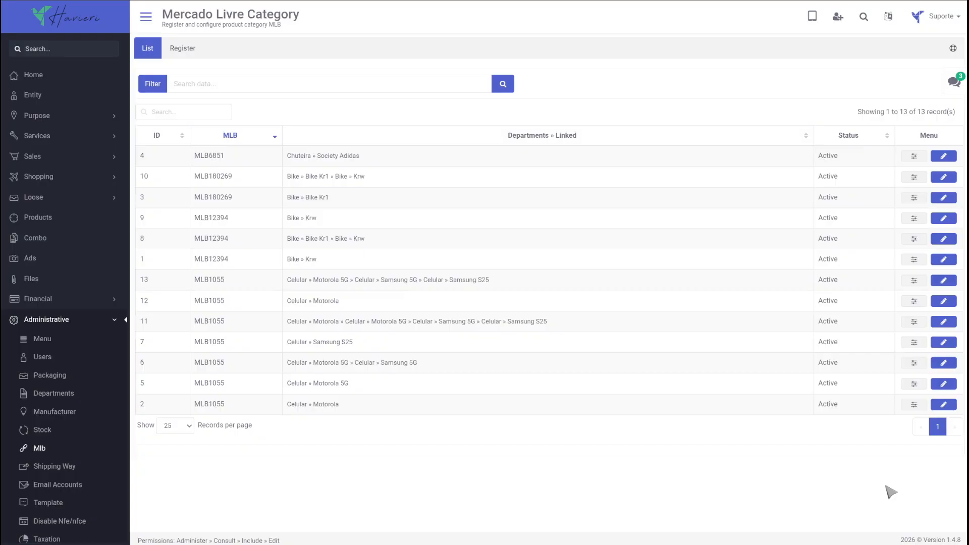
Try setting IS_DUAL_SIM to sim and COLOR to Ciano for Celular » Motorola 5G » Celular » Samsung 5G, and close the attributes without saving
left_click(914, 361)
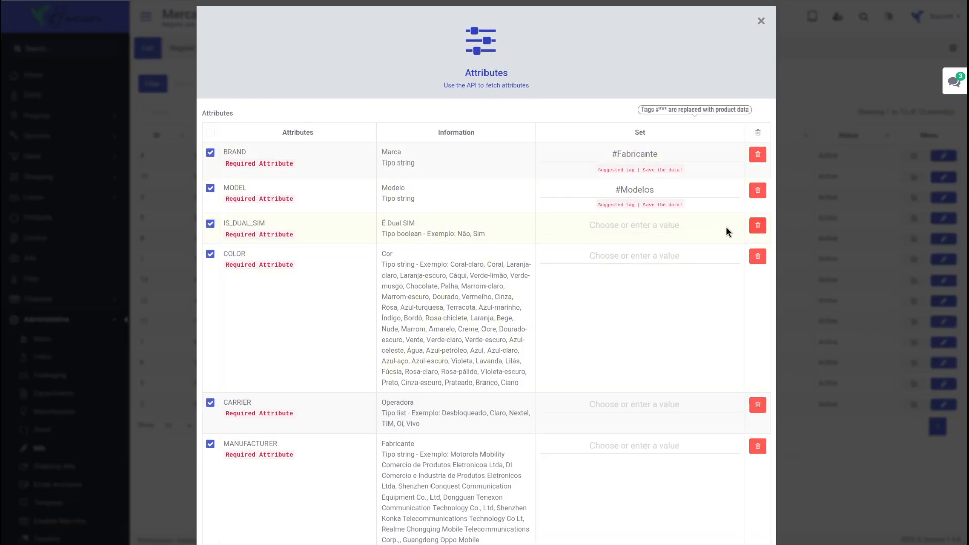
left_click(671, 226)
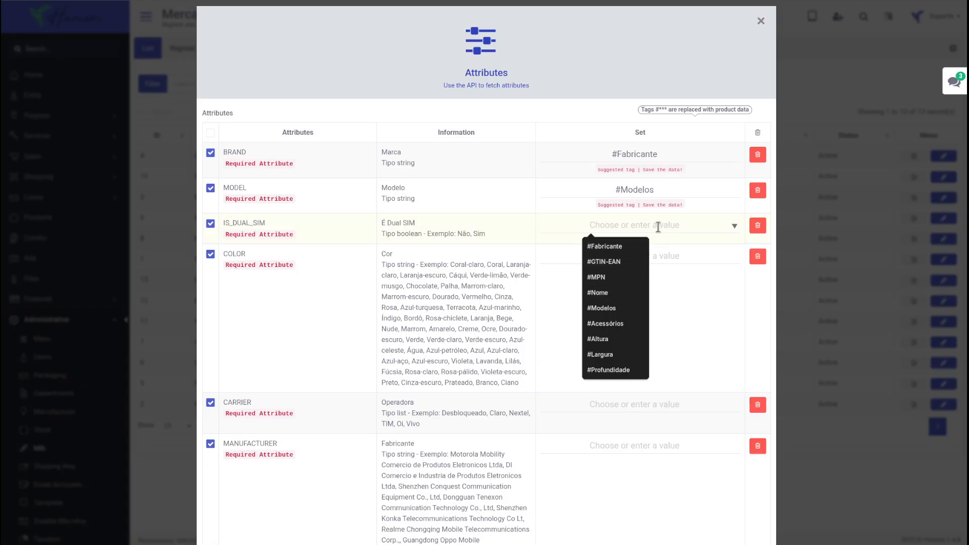
type("sim")
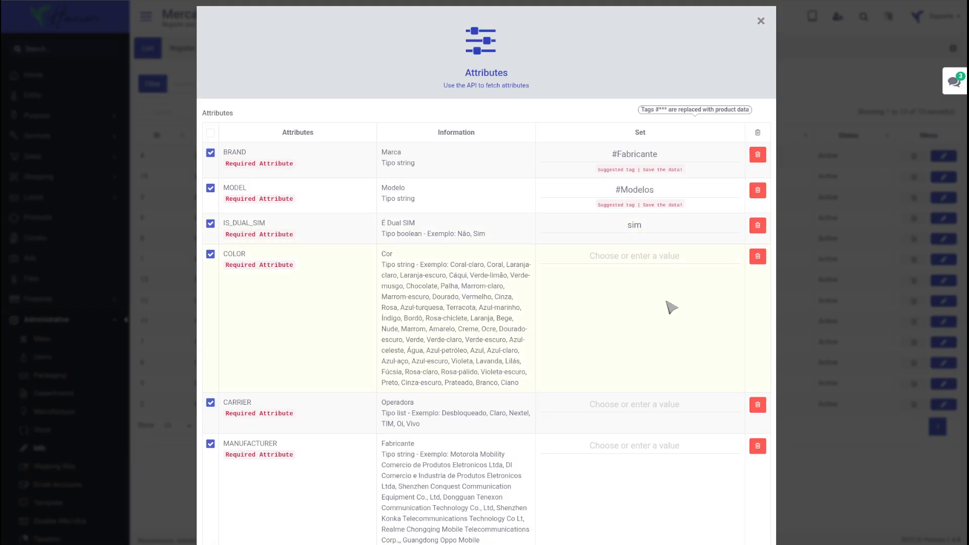
double_click(515, 382)
left_click(649, 253)
type("Ciano")
scroll(674, 317, "down", 4)
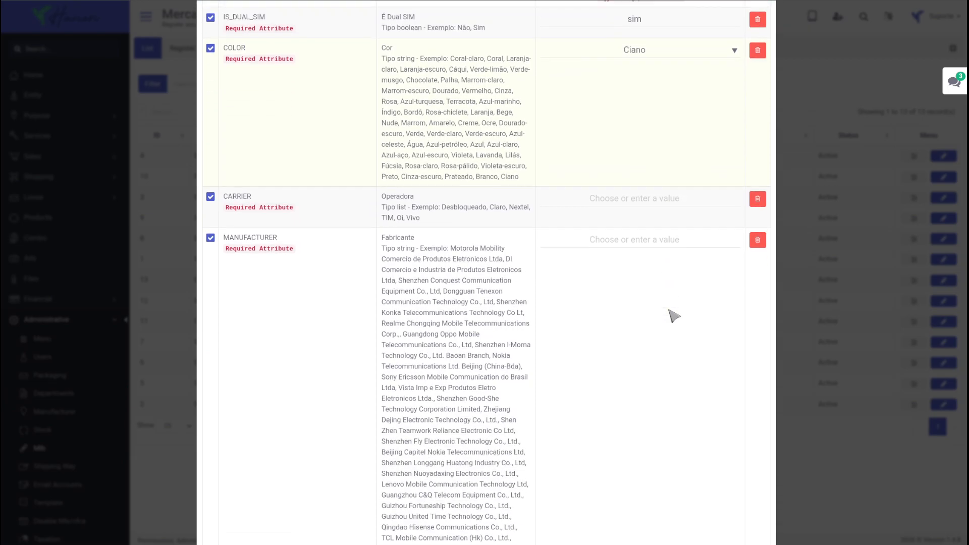
left_click(818, 431)
Open the first Bike » Krw category (ID 1) for editing and try linking the Celular » Samsung S25 department to it
left_click(949, 259)
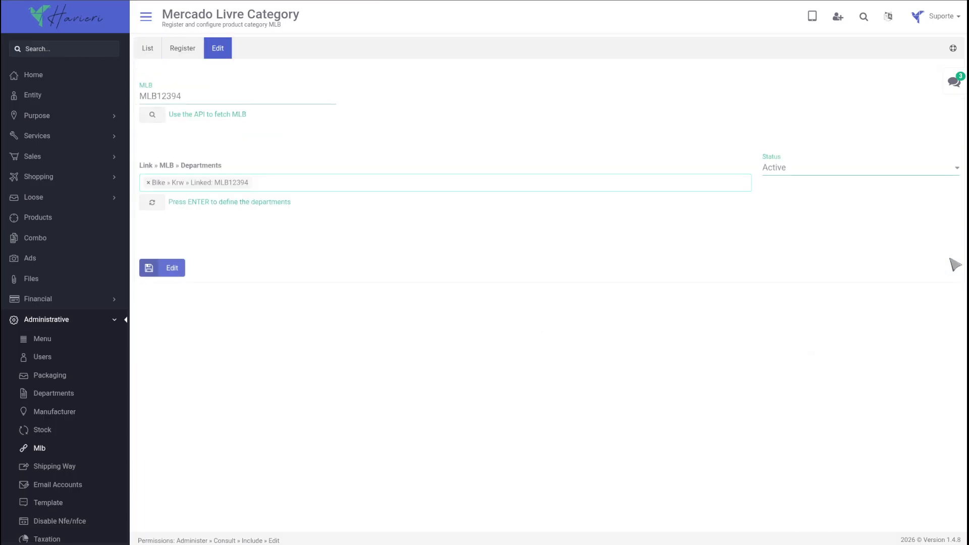
left_click(384, 191)
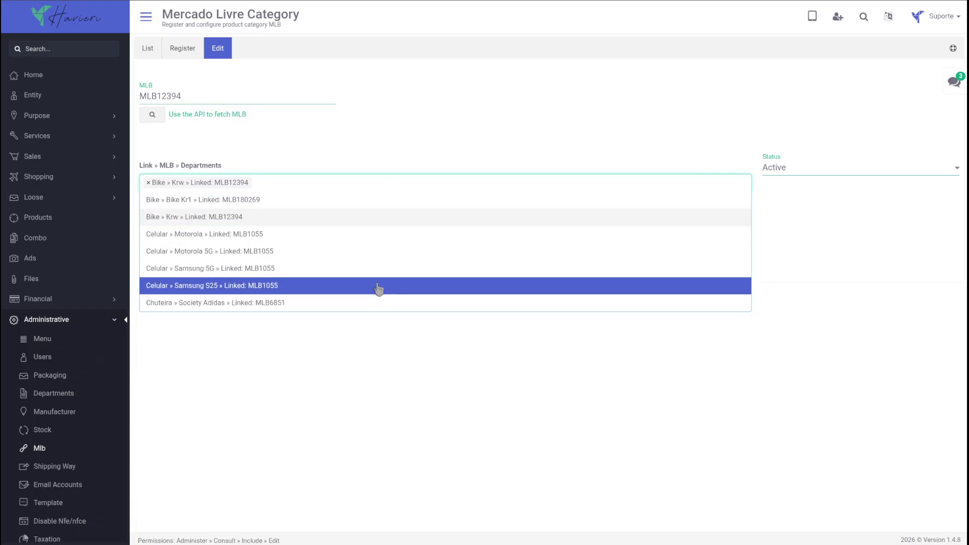
left_click(379, 292)
View the API lookup for MLB codes, close it without searching, and return to the home page
left_click(152, 114)
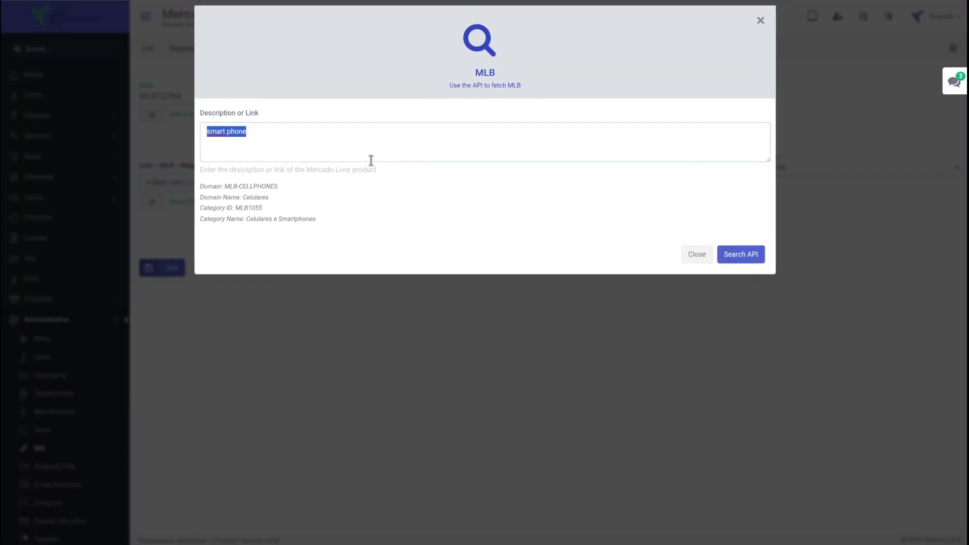
left_click(695, 255)
left_click(54, 26)
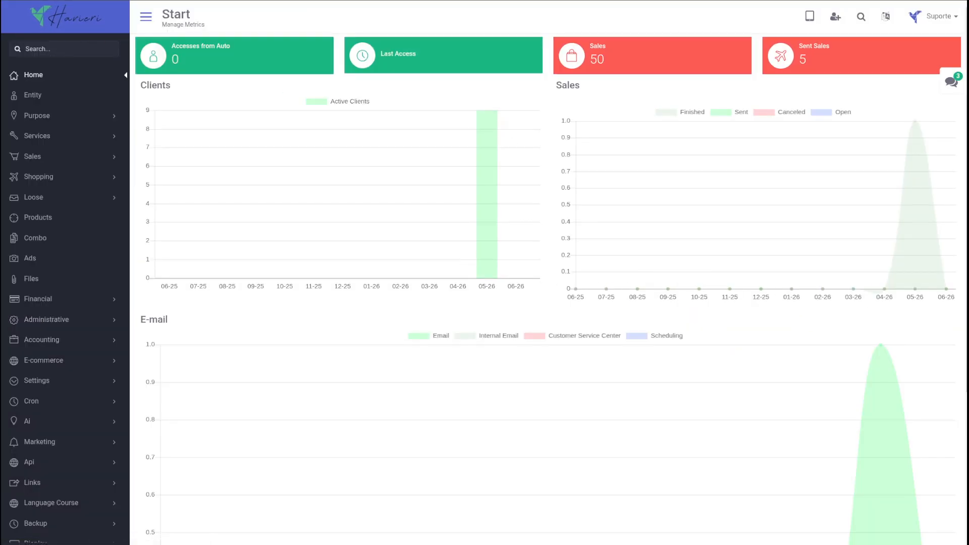